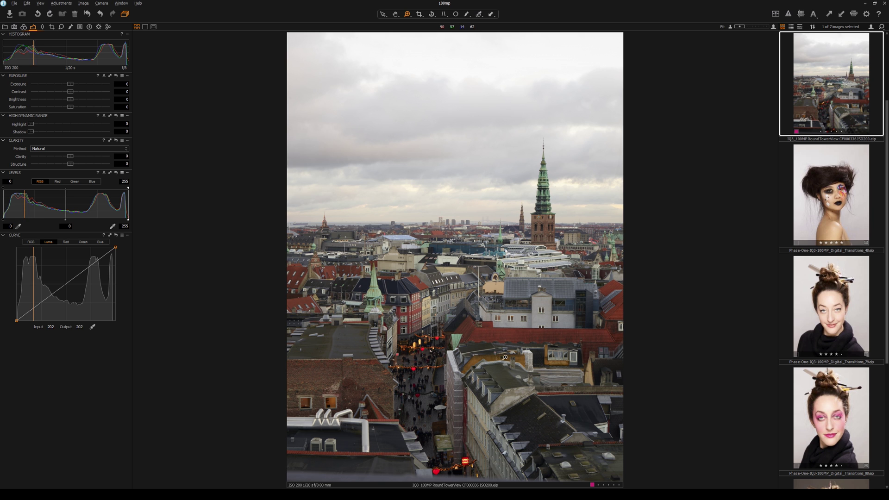
# Step: Zoom the city photo from 17% to 100% on the street around the Peter Hertz sign
pyautogui.click(438, 350)
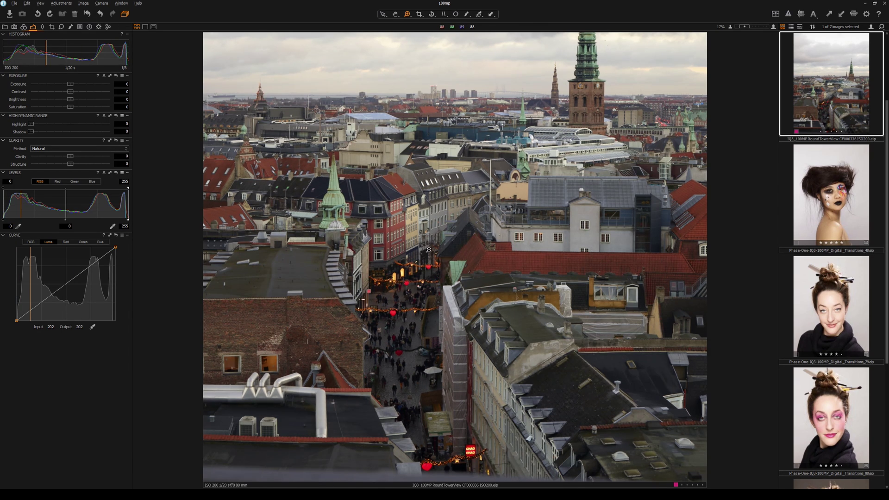
pyautogui.scroll(1, 429, 248)
pyautogui.scroll(-1, 430, 249)
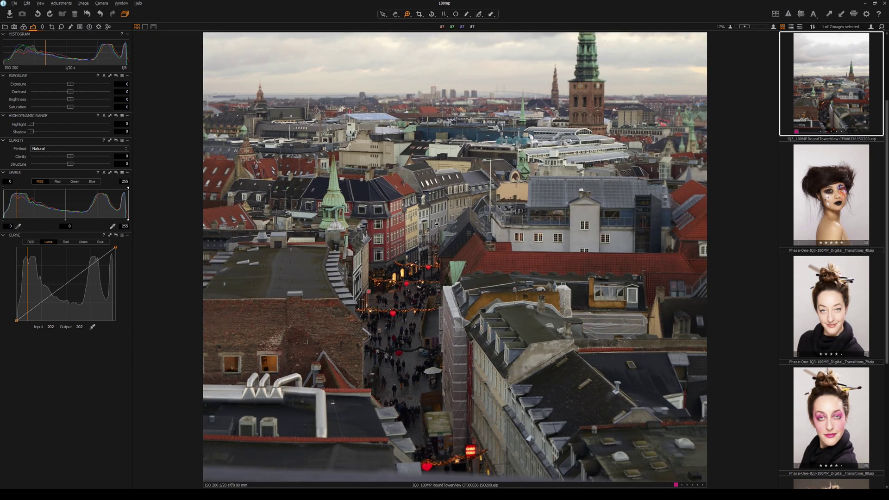
pyautogui.scroll(3, 429, 248)
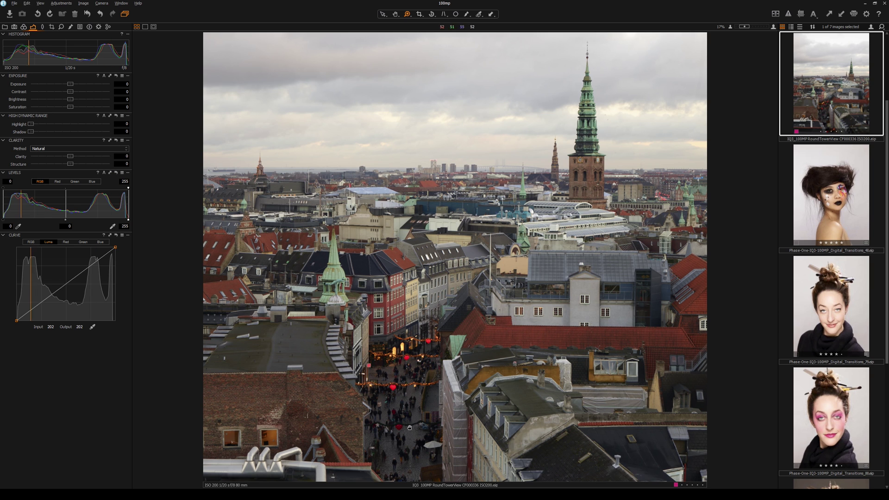
pyautogui.click(400, 307)
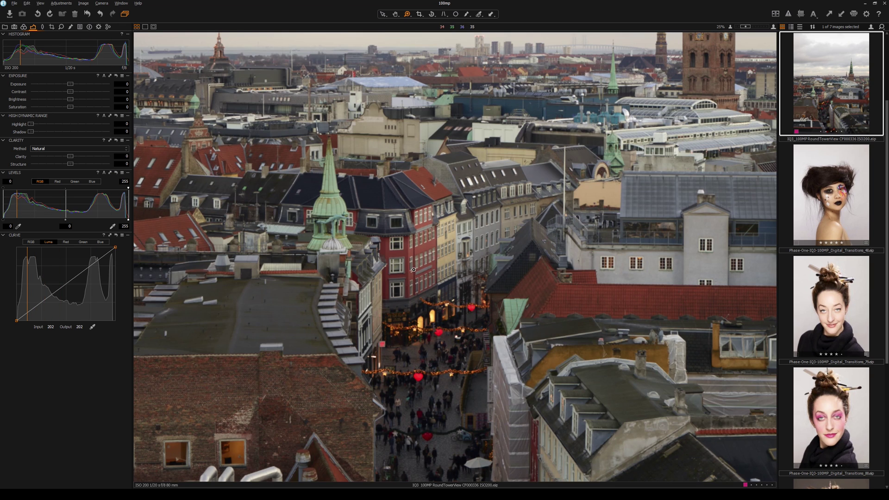
pyautogui.click(408, 315)
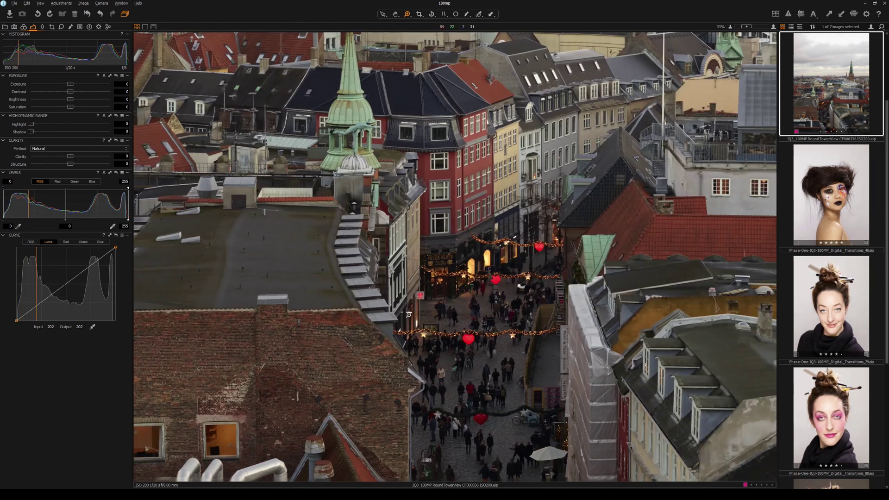
pyautogui.click(446, 261)
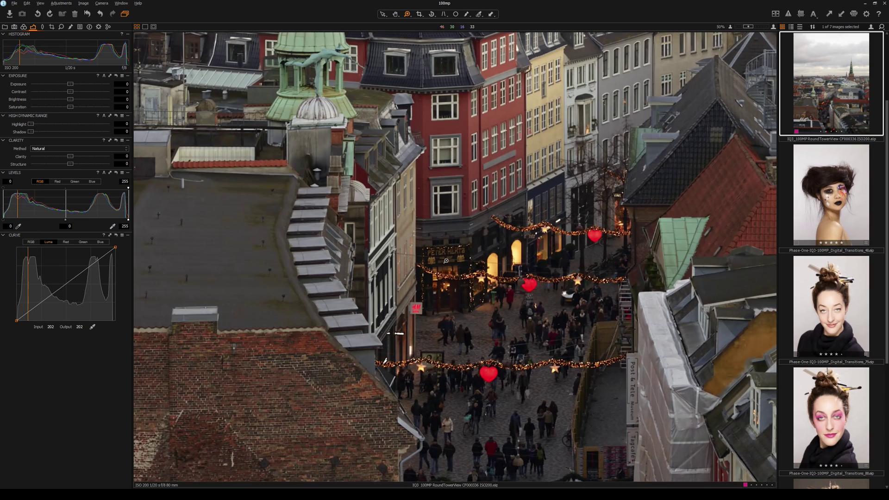
pyautogui.click(450, 254)
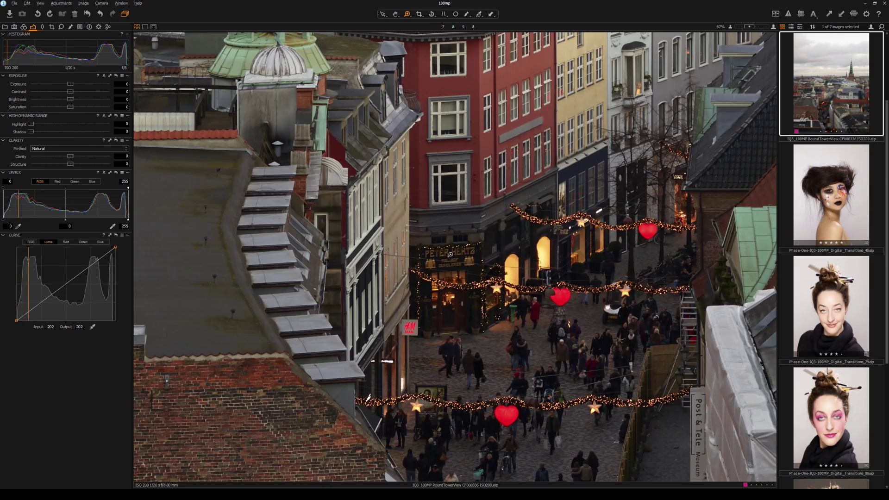
pyautogui.click(450, 254)
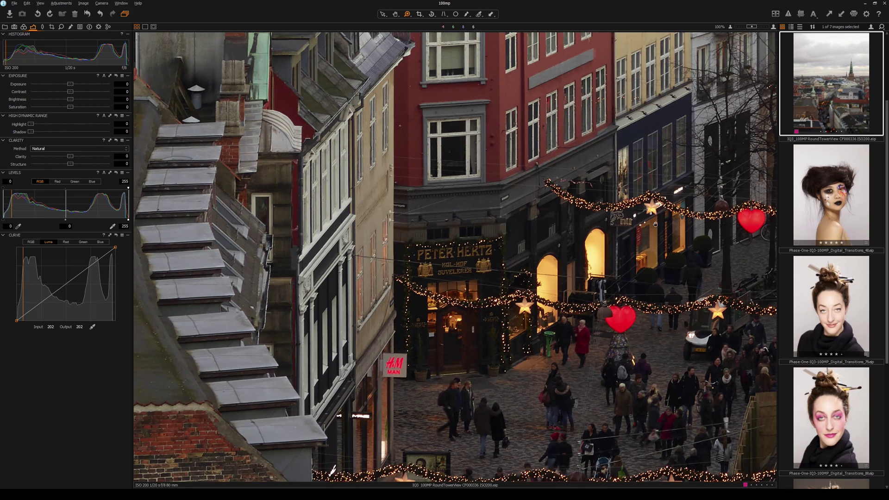
# Step: Pan at 100% across the façades, crowded street, rooftops, kiosk and CHAO CHAO sign
pyautogui.moveTo(655, 224); pyautogui.dragTo(422, 362)
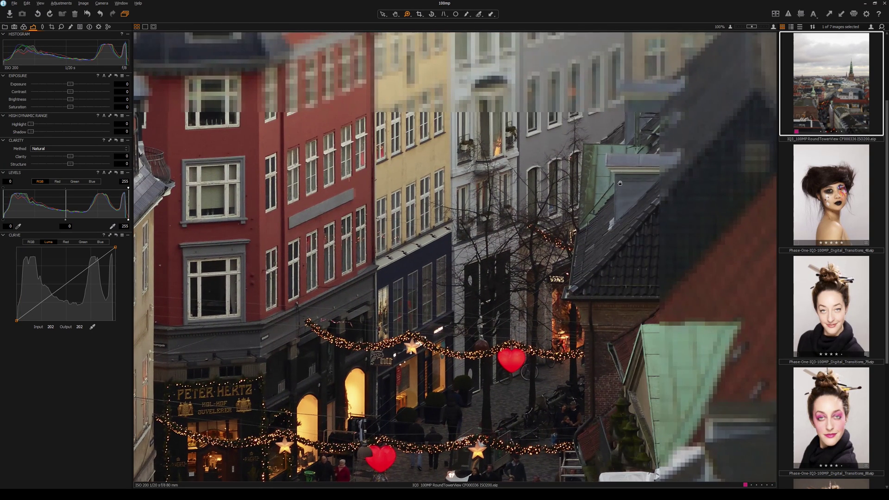
pyautogui.moveTo(620, 182); pyautogui.dragTo(577, 223)
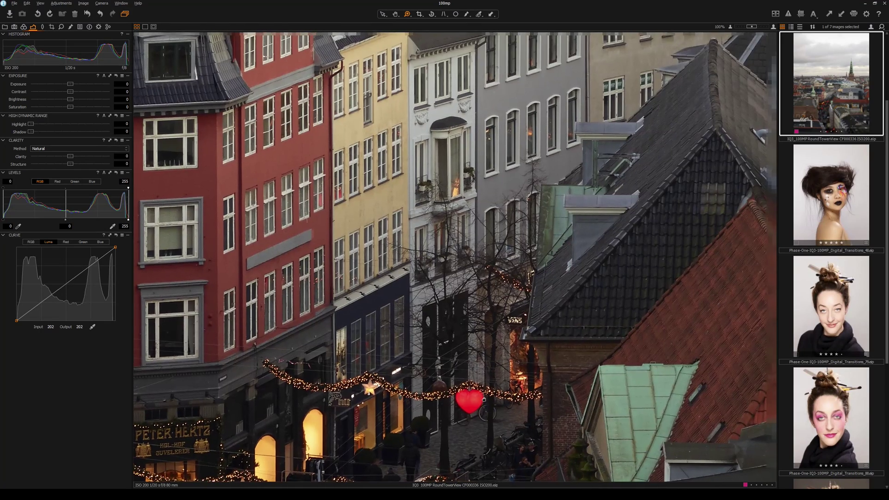
pyautogui.moveTo(483, 399); pyautogui.dragTo(443, 152)
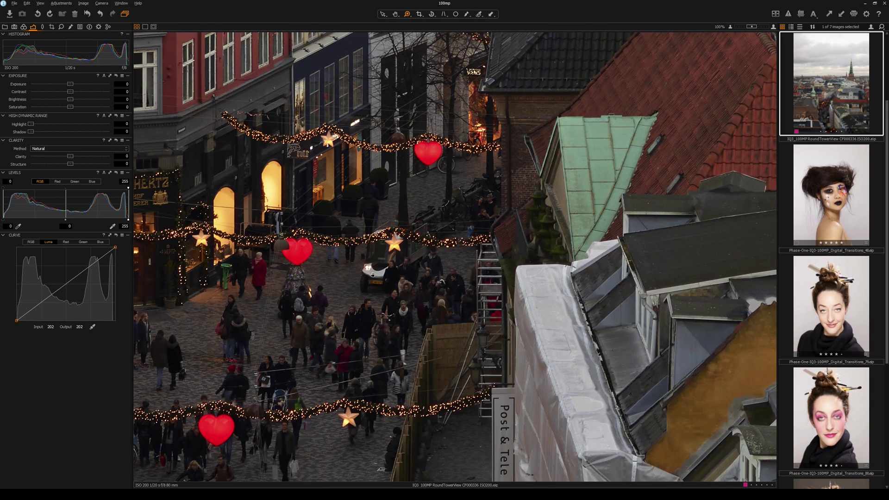
pyautogui.moveTo(327, 367); pyautogui.dragTo(441, 91)
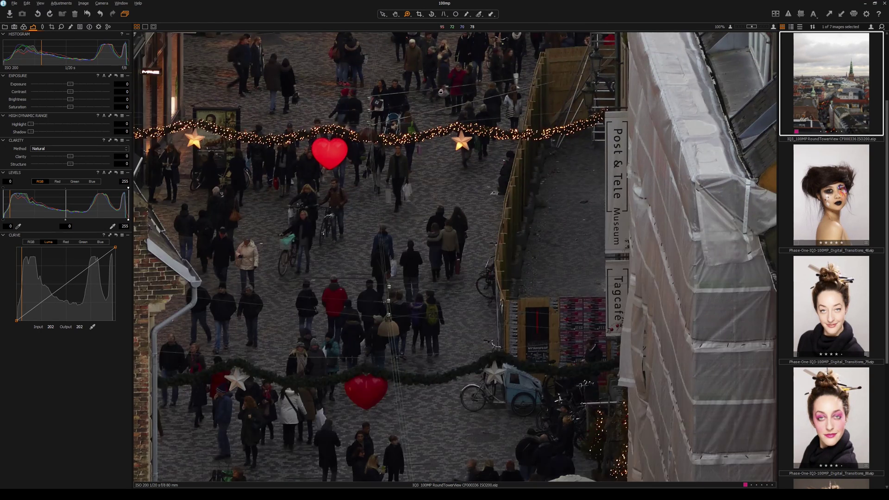
pyautogui.moveTo(386, 309); pyautogui.dragTo(533, 126)
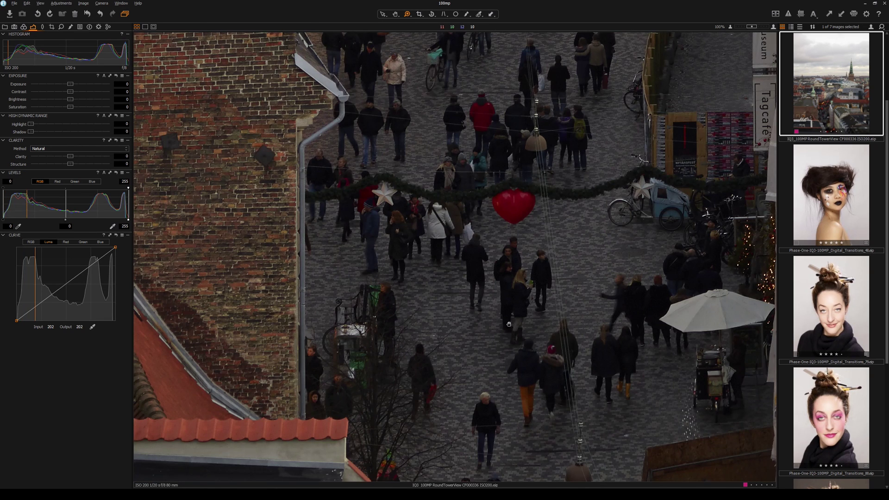
pyautogui.moveTo(508, 324); pyautogui.dragTo(418, 127)
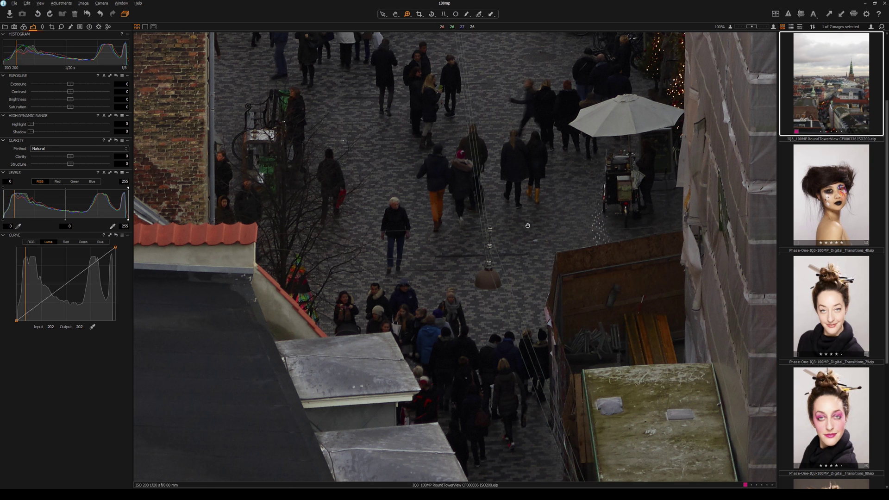
pyautogui.moveTo(597, 307); pyautogui.dragTo(444, 160)
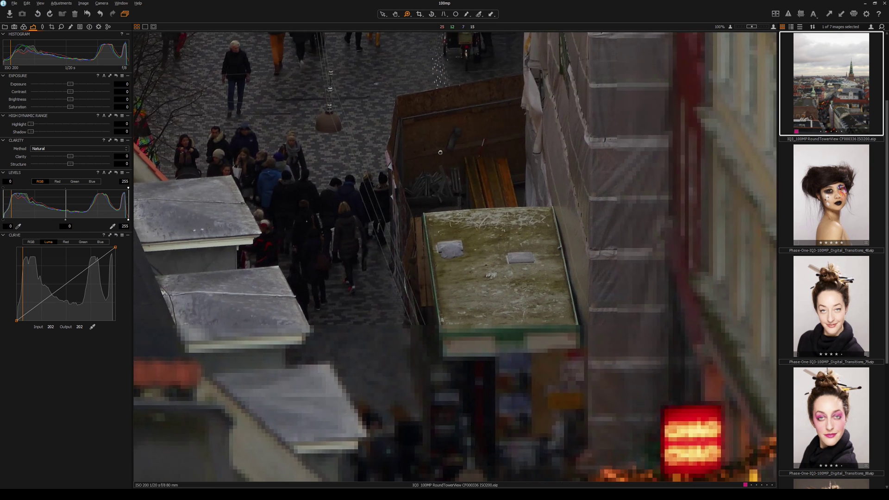
pyautogui.moveTo(554, 278); pyautogui.dragTo(461, 139)
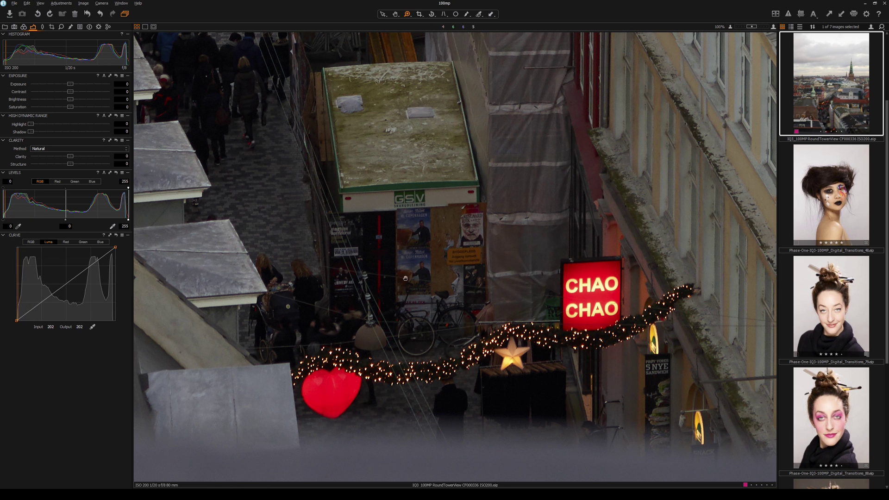
# Step: Scroll-zoom to 200% and back, then out to 25% for a wide street view
pyautogui.scroll(-3, 516, 262)
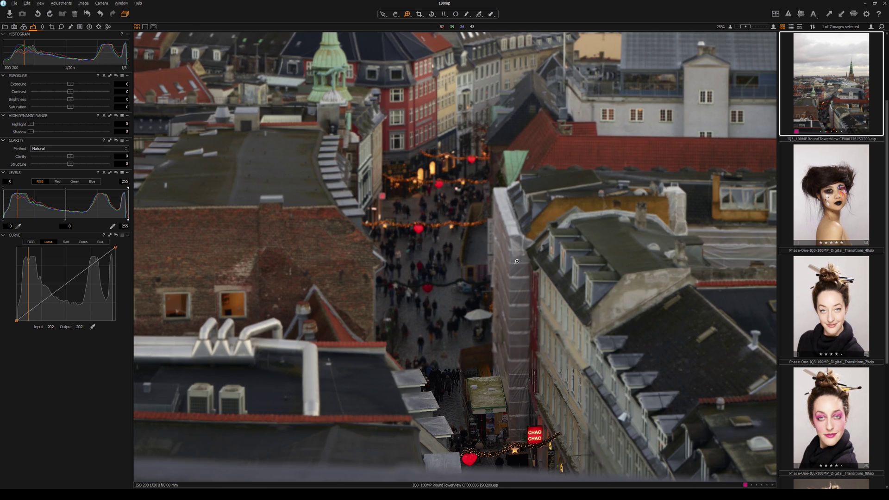
pyautogui.scroll(3, 754, 458)
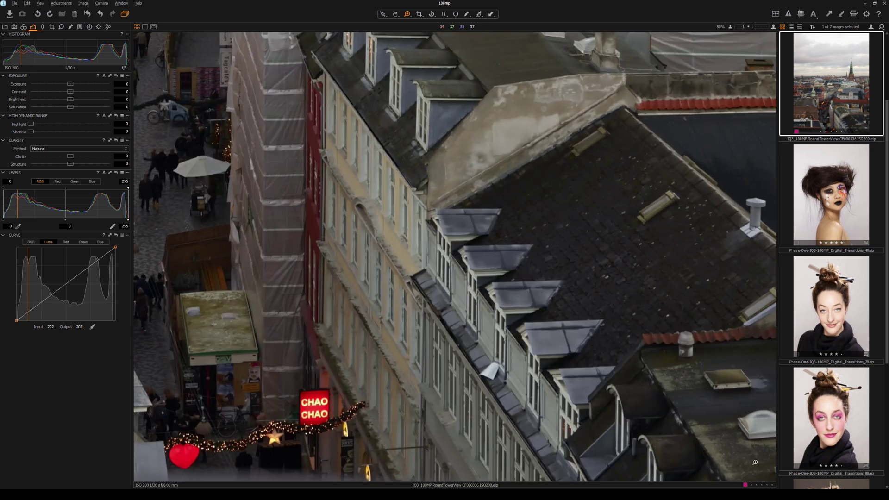
pyautogui.scroll(-1, 495, 274)
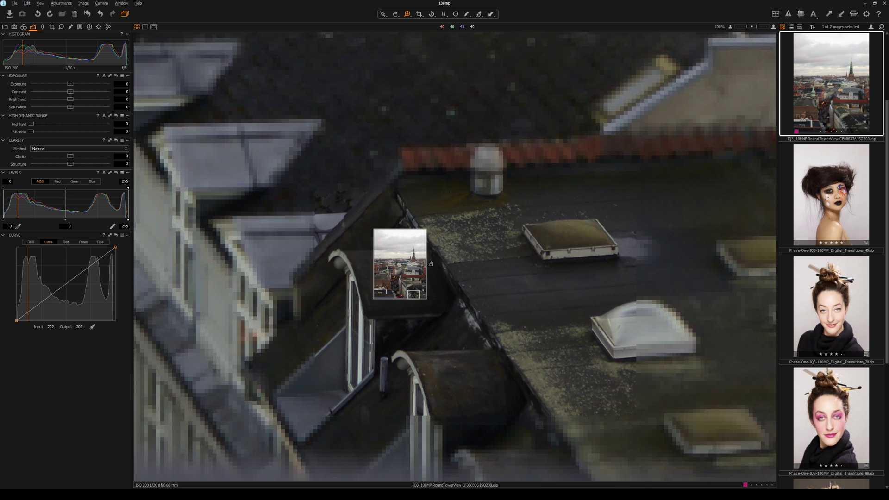
pyautogui.hscroll(-10, 476, 276)
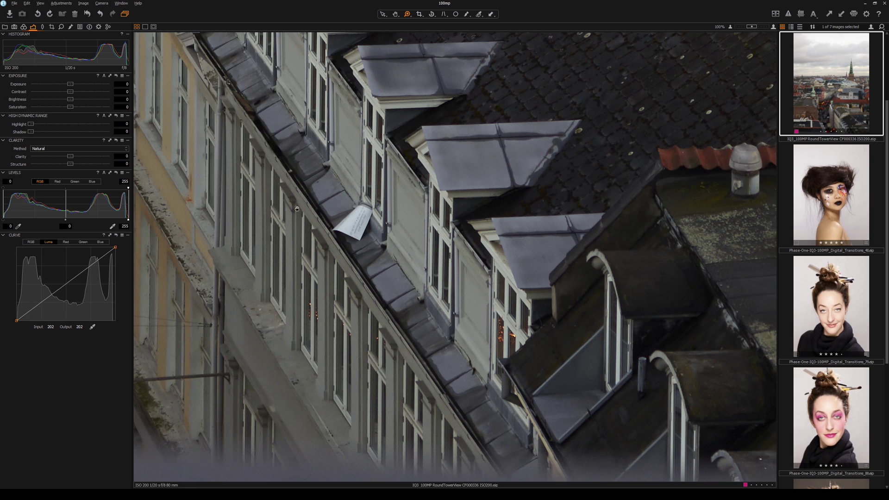
pyautogui.hscroll(-15, 311, 281)
pyautogui.scroll(15, 311, 281)
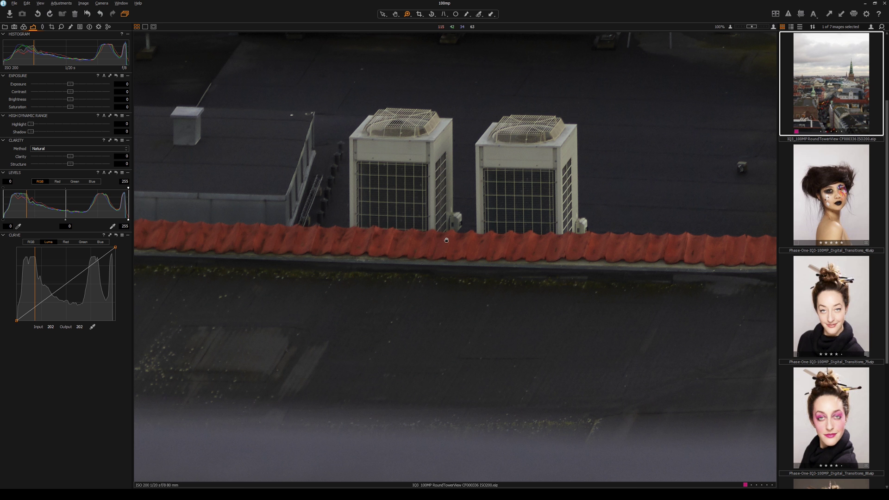
pyautogui.scroll(-4, 446, 240)
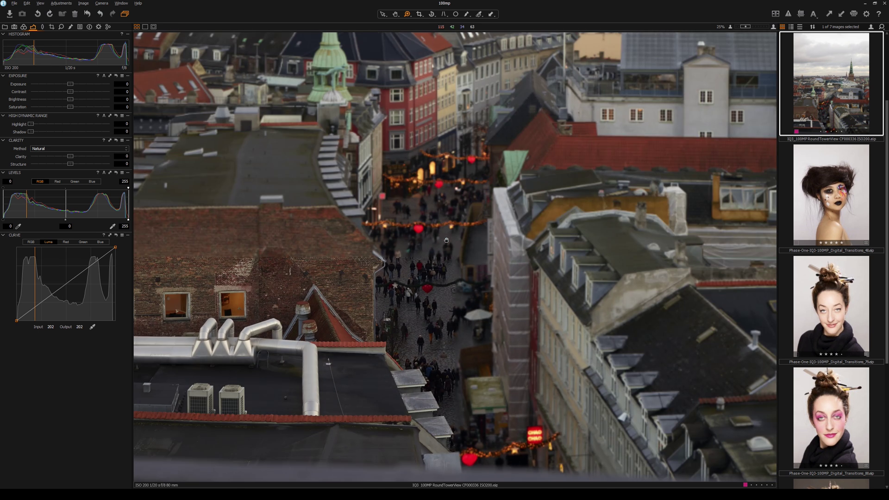
# Step: Pan up to the green church spire's tip, view it at full size, then zoom back out
pyautogui.moveTo(460, 235); pyautogui.dragTo(462, 345)
pyautogui.moveTo(691, 118); pyautogui.dragTo(691, 236)
pyautogui.scroll(3, 692, 147)
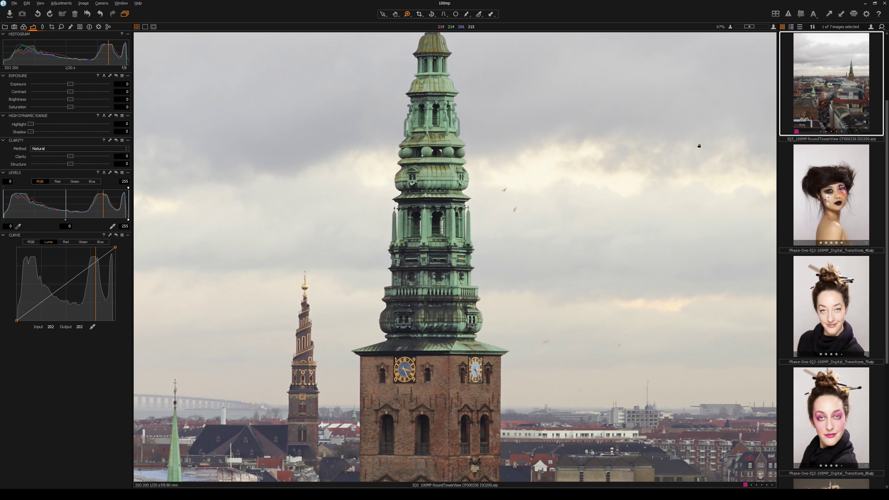
pyautogui.moveTo(698, 145); pyautogui.dragTo(684, 207)
pyautogui.moveTo(403, 225); pyautogui.dragTo(421, 273)
pyautogui.moveTo(454, 122); pyautogui.dragTo(454, 294)
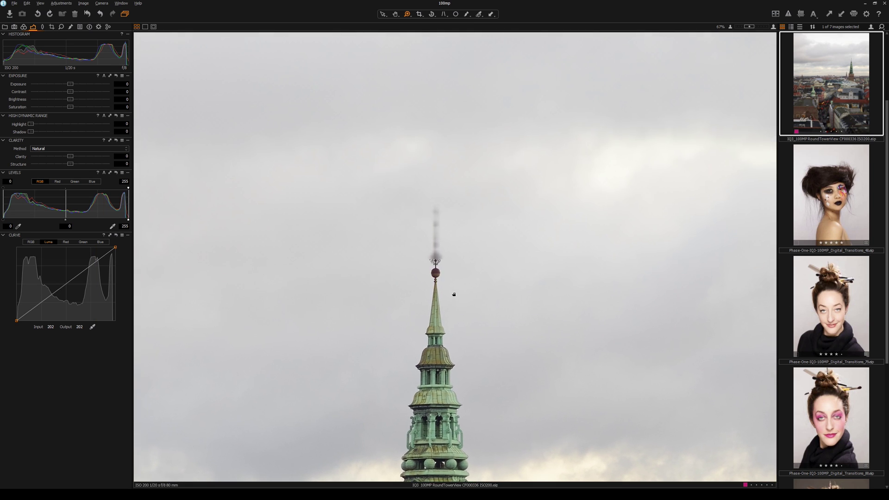
pyautogui.click(438, 246)
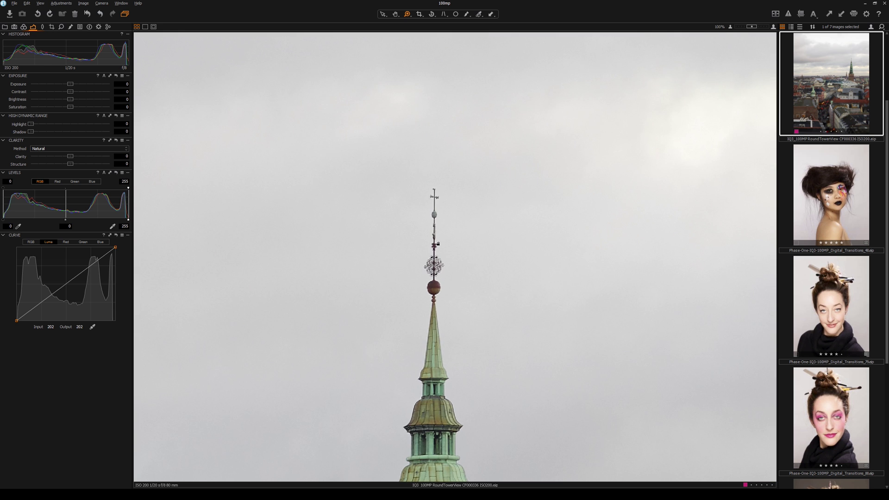
pyautogui.keyDown('alt'); pyautogui.click(464, 314); pyautogui.keyUp('alt')
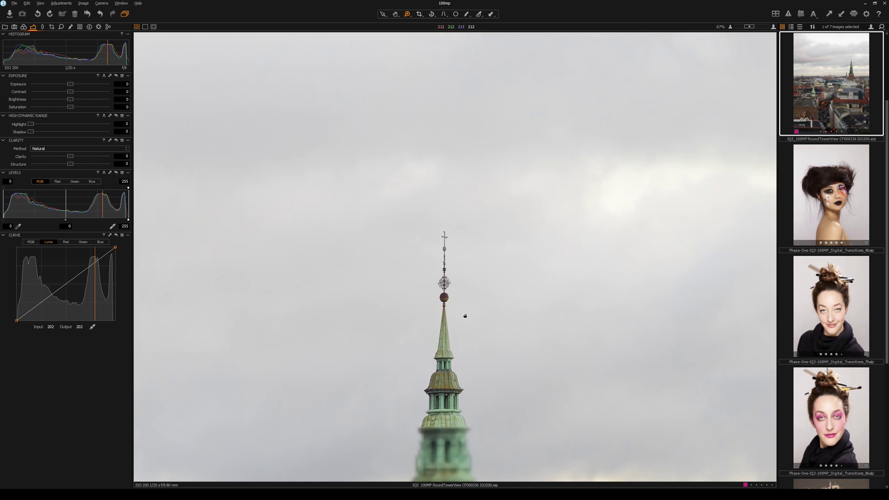
# Step: Scroll around the 67% rooftop view, then fit the whole image in the window at 13%
pyautogui.hscroll(-5, 407, 192)
pyautogui.scroll(-8, 284, 278)
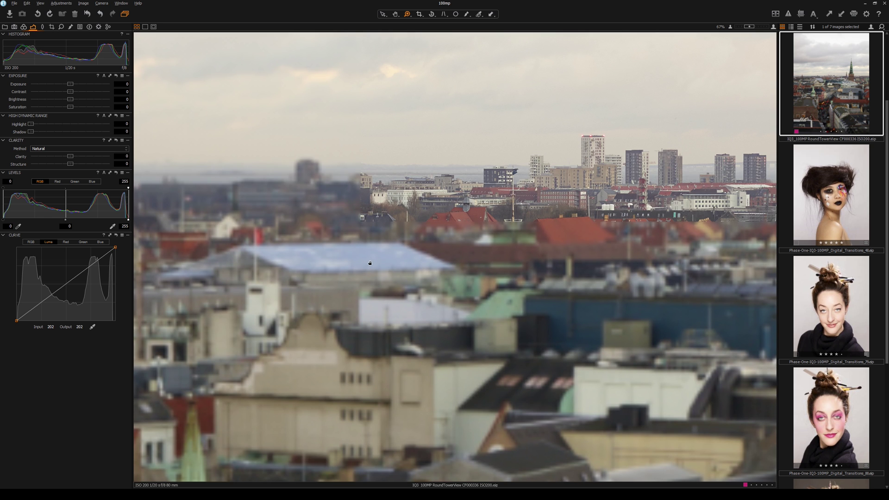
pyautogui.hscroll(-6, 278, 201)
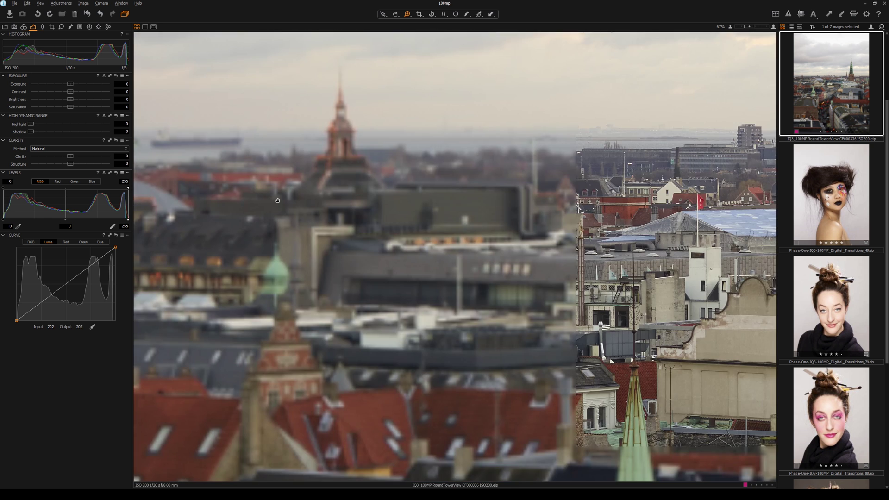
pyautogui.hscroll(-2, 277, 201)
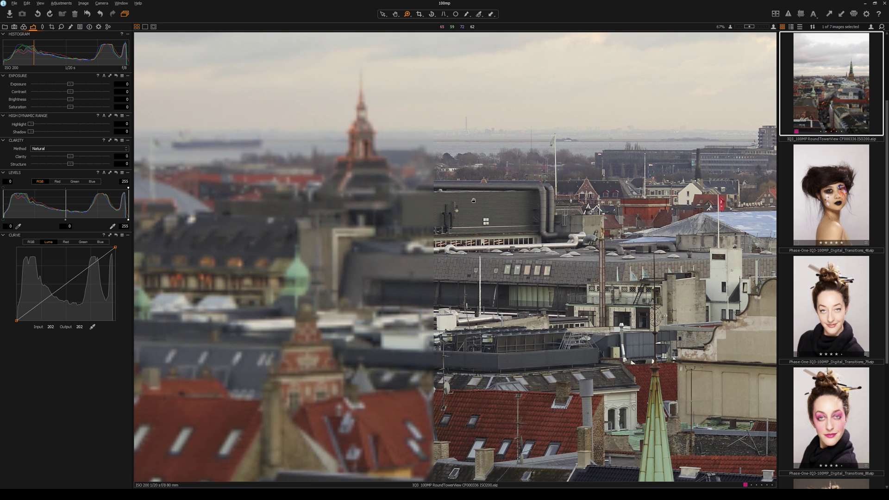
pyautogui.scroll(-5, 479, 300)
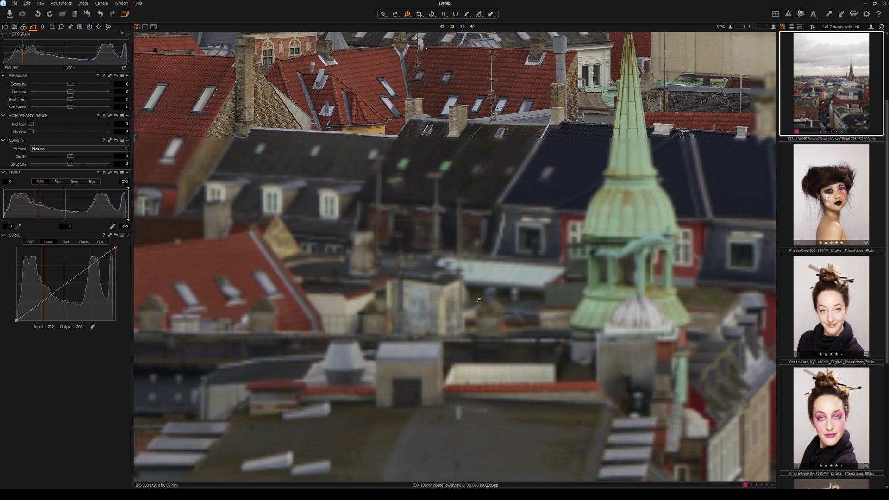
pyautogui.scroll(-5, 478, 295)
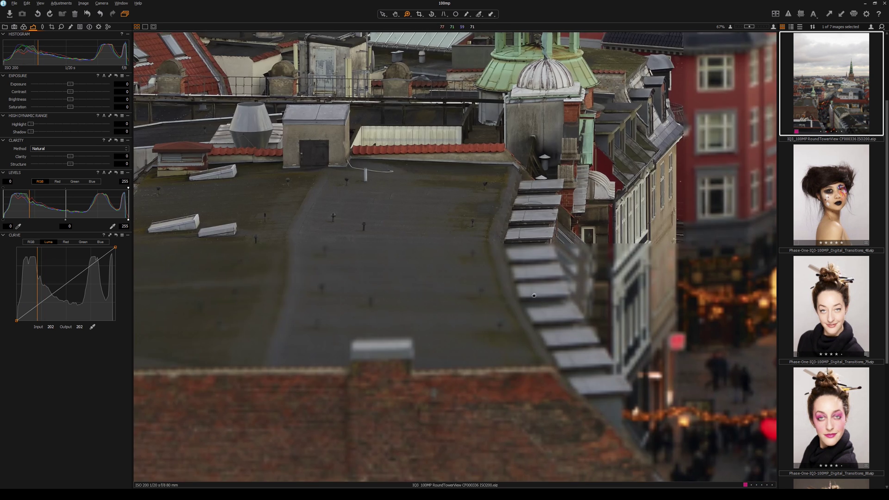
pyautogui.scroll(-3, 581, 218)
pyautogui.hotkey('ctrl', '0')
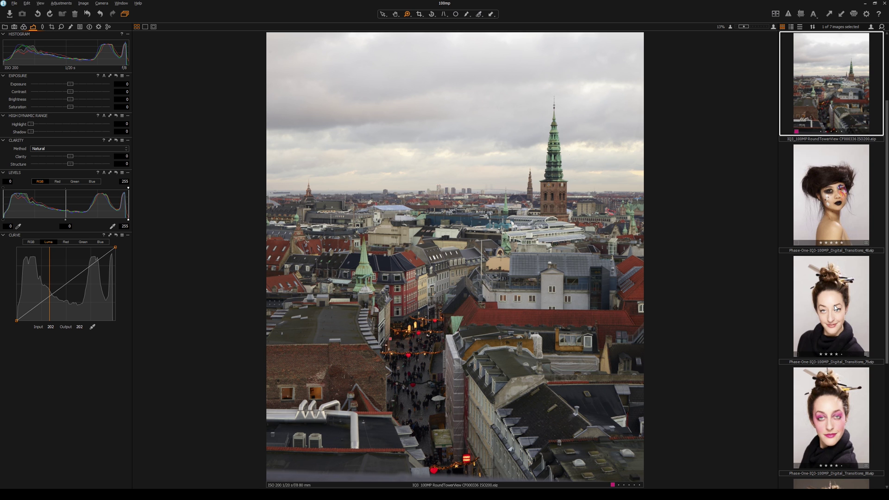
# Step: Show the third filmstrip portrait, the natural-makeup woman with brushes in her hair bun
pyautogui.click(835, 308)
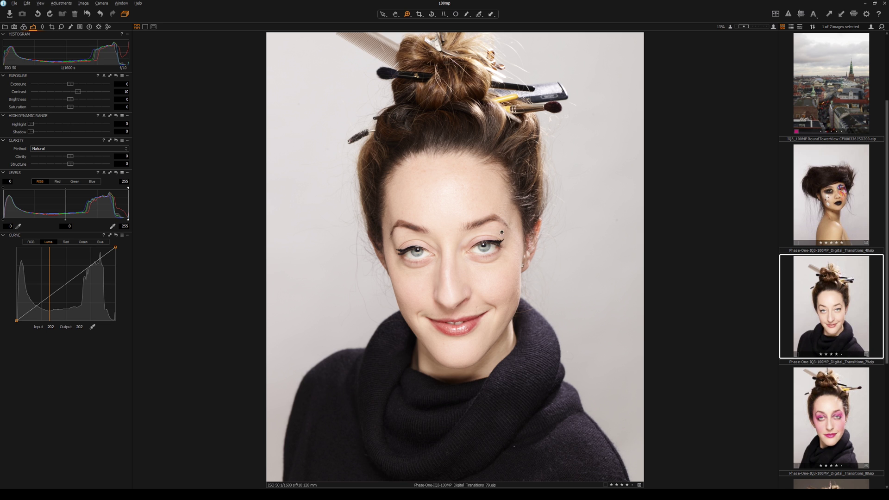
# Step: Open the pink-makeup portrait and magnify its right eye's lash line to 100%
pyautogui.click(844, 412)
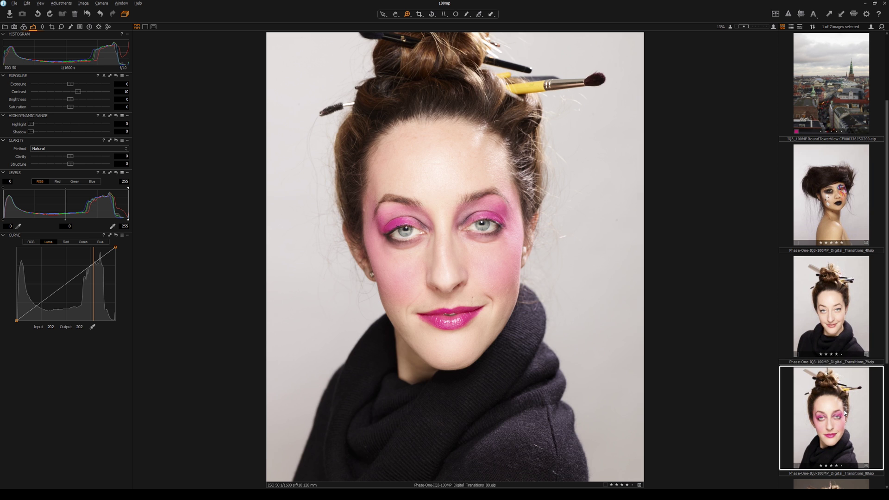
pyautogui.click(502, 214)
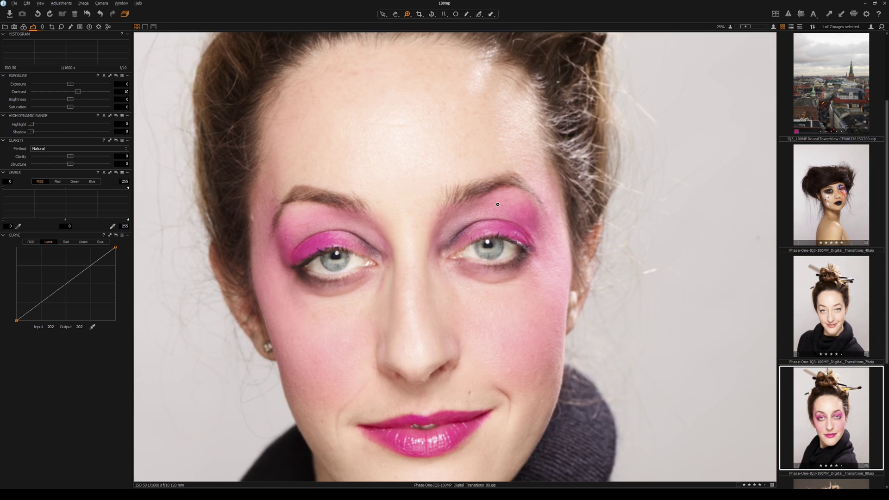
pyautogui.click(501, 214)
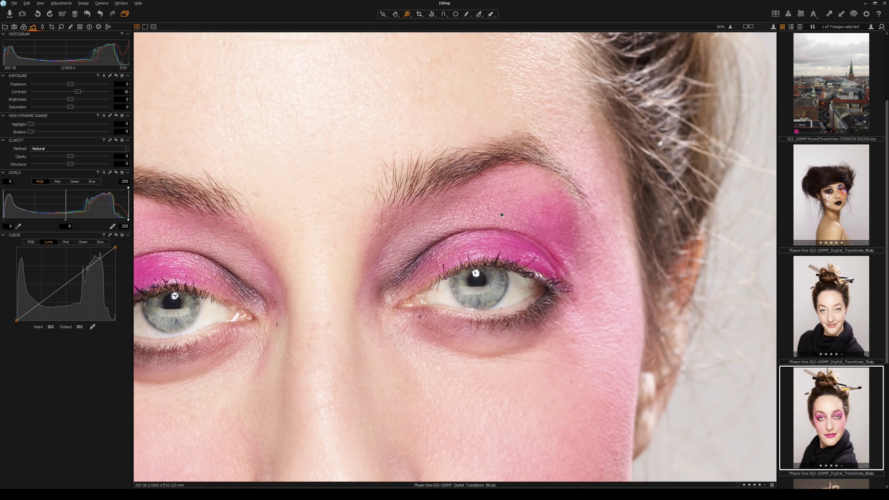
pyautogui.moveTo(524, 230); pyautogui.dragTo(557, 291)
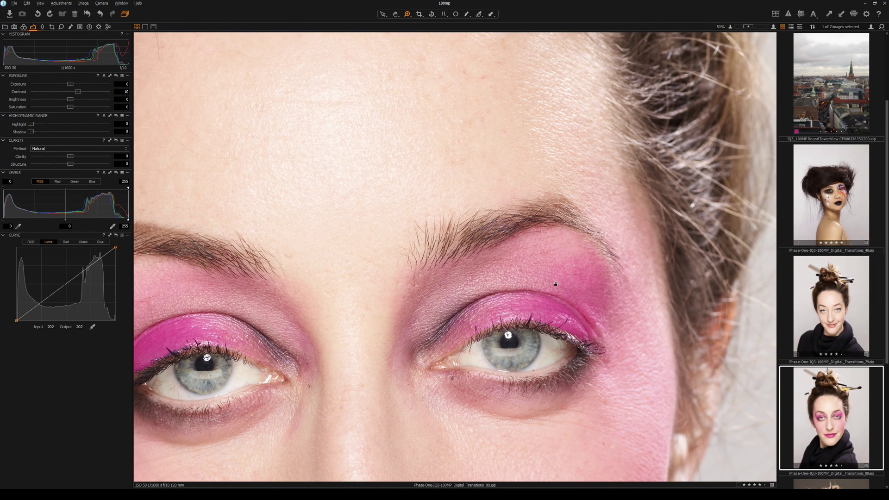
pyautogui.click(518, 327)
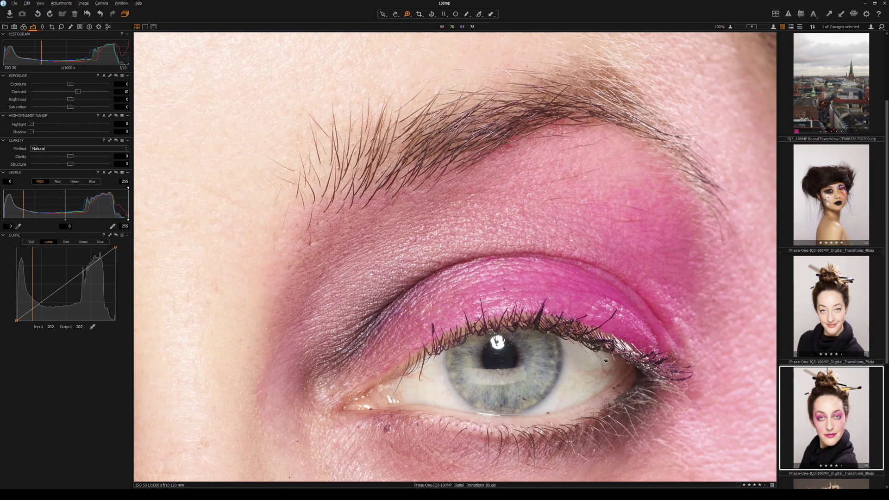
pyautogui.moveTo(607, 361); pyautogui.dragTo(532, 221)
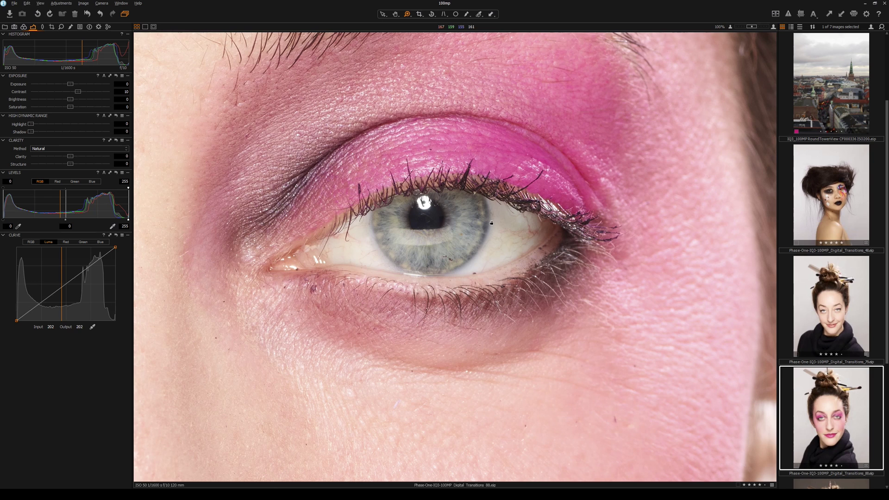
# Step: Scroll back out of the eye close-up to a wider view
pyautogui.scroll(-2, 491, 223)
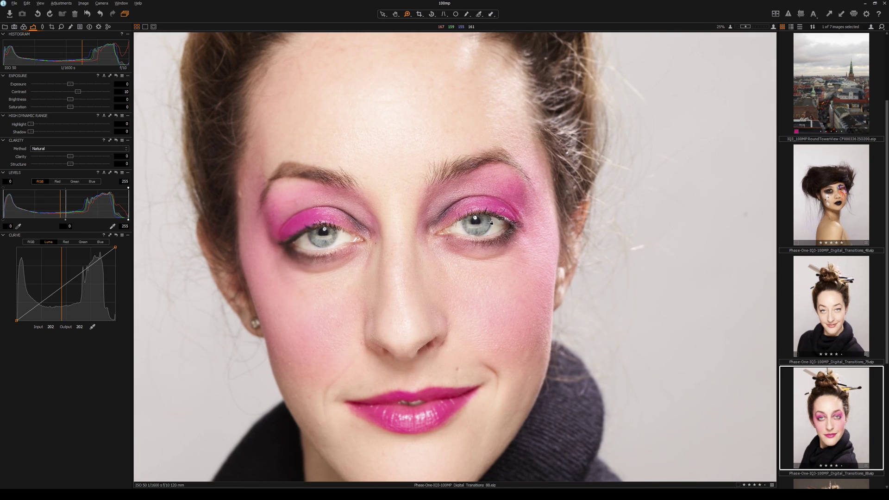
pyautogui.scroll(-1, 491, 223)
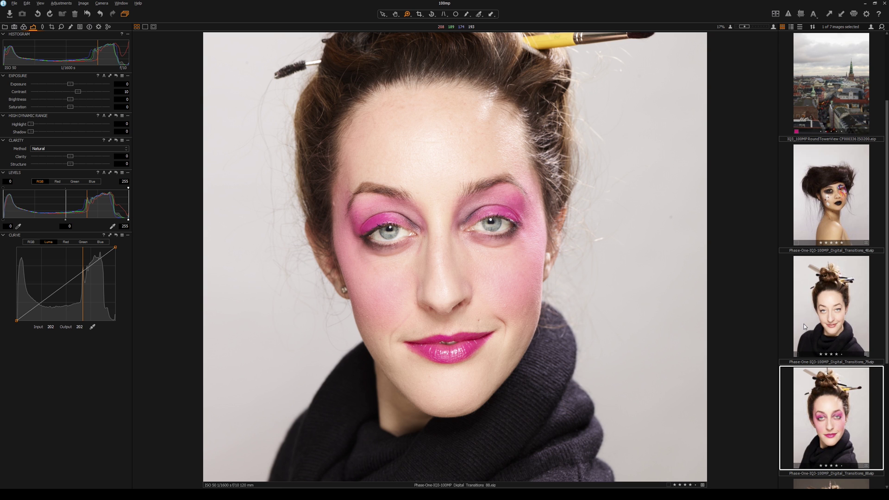
pyautogui.scroll(-1, 799, 323)
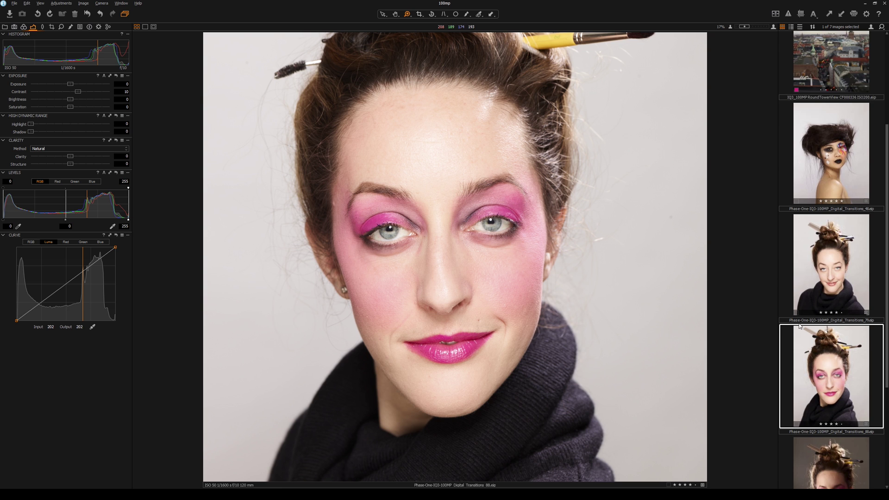
pyautogui.scroll(-2, 798, 326)
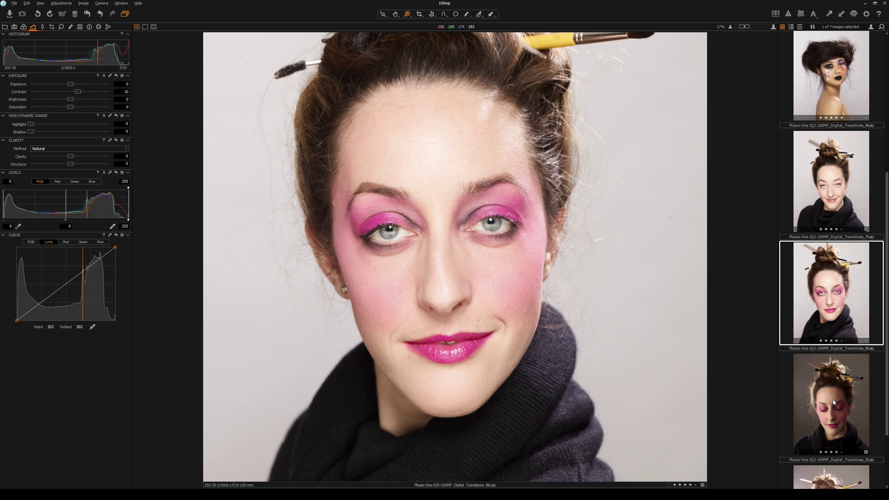
pyautogui.scroll(-2, 817, 387)
pyautogui.click(817, 400)
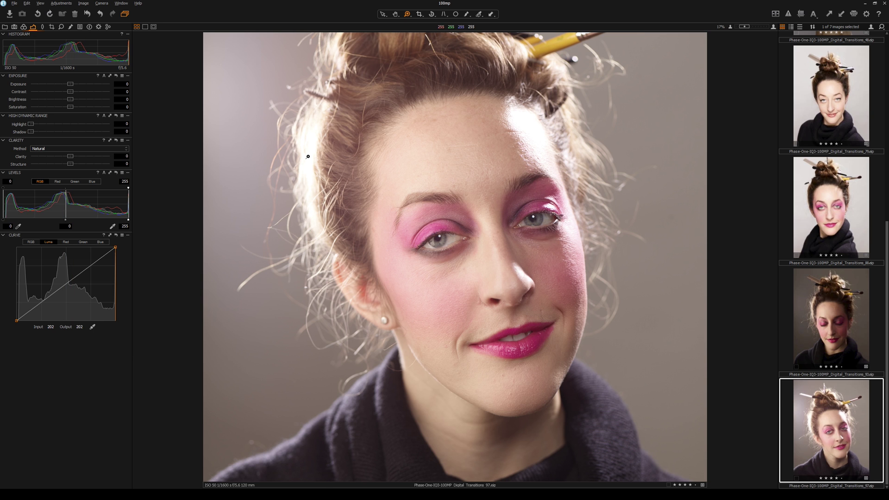
pyautogui.click(307, 156)
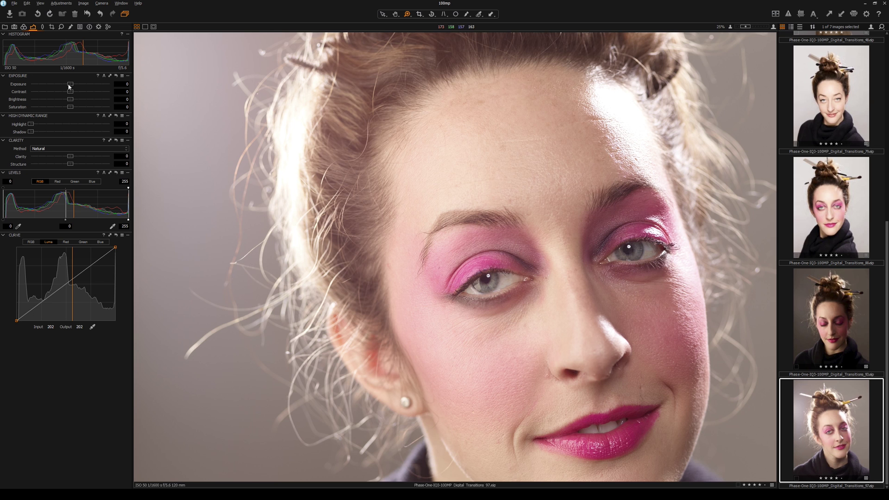
pyautogui.scroll(5, 498, 175)
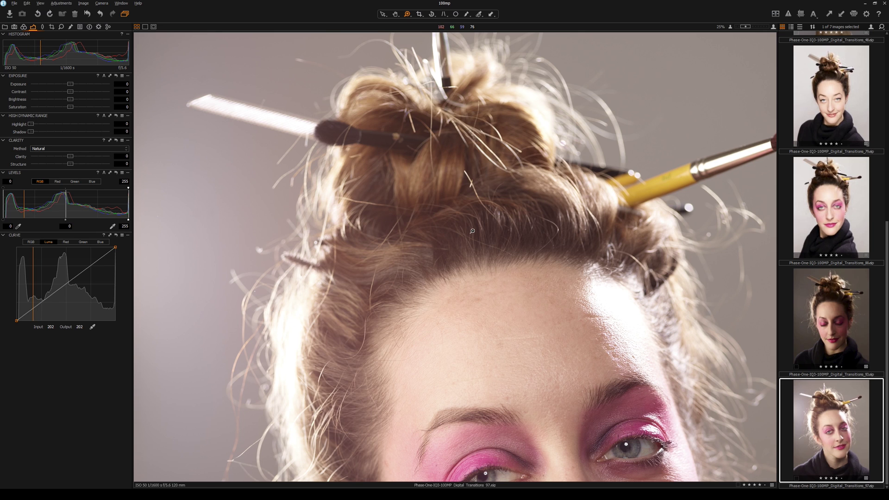
pyautogui.hotkey('ctrl', '0')
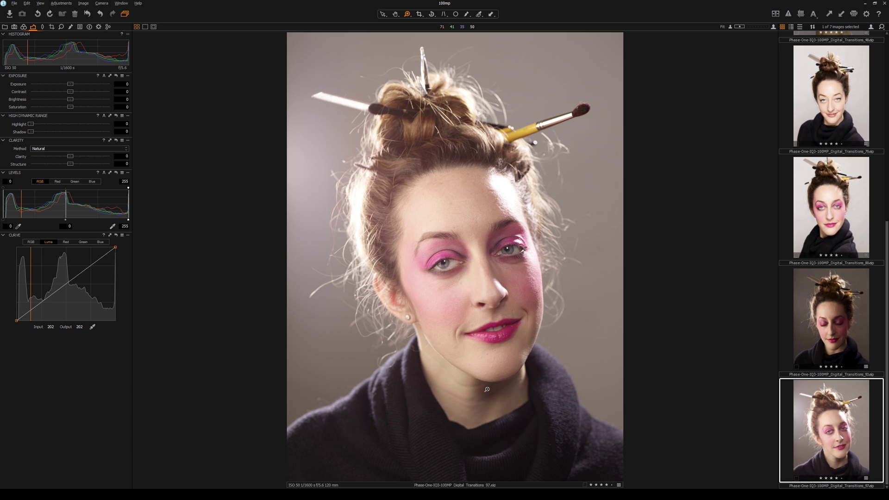
# Step: Zoom to 33% on the forehead and lower the exposure to -2.91
pyautogui.click(421, 211)
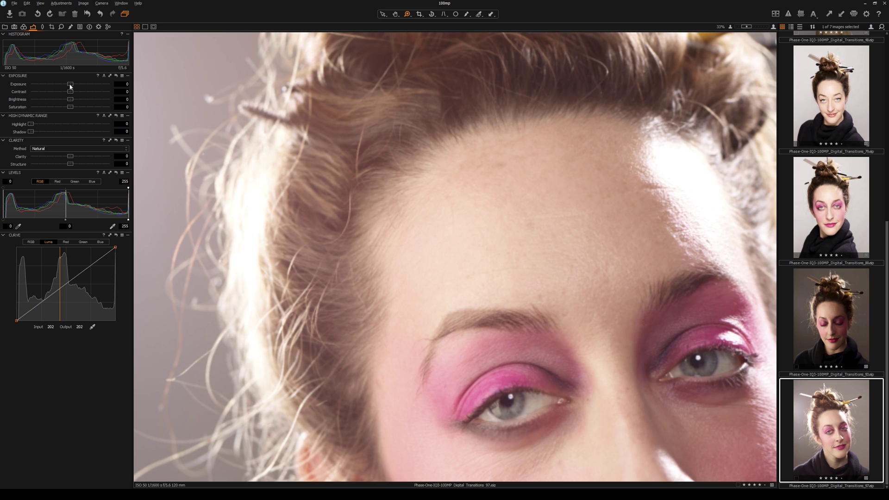
pyautogui.moveTo(70, 86); pyautogui.dragTo(46, 86)
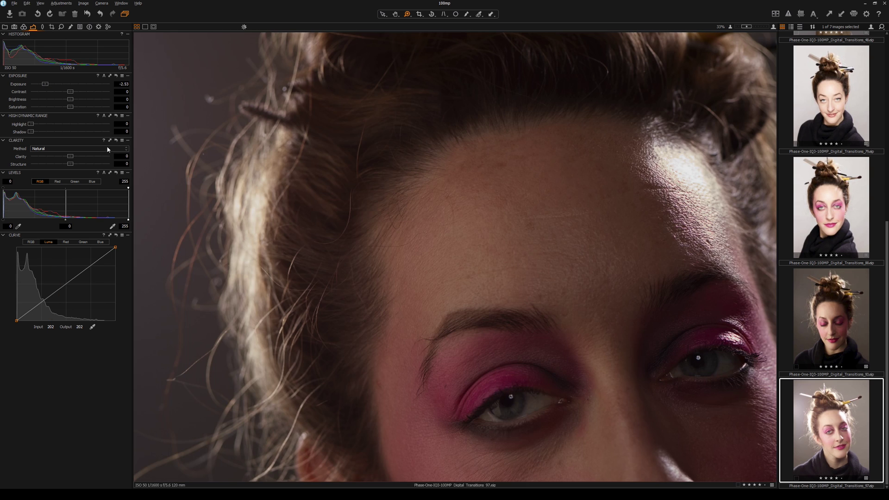
pyautogui.moveTo(45, 85); pyautogui.dragTo(42, 85)
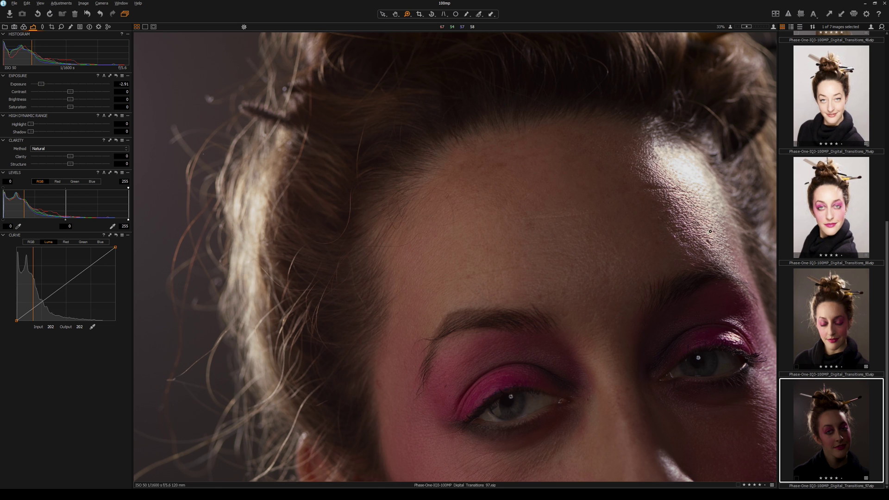
# Step: Zoom to 100% on the backlit hairline, pan to the eyebrow, then reset exposure to 0
pyautogui.click(249, 278)
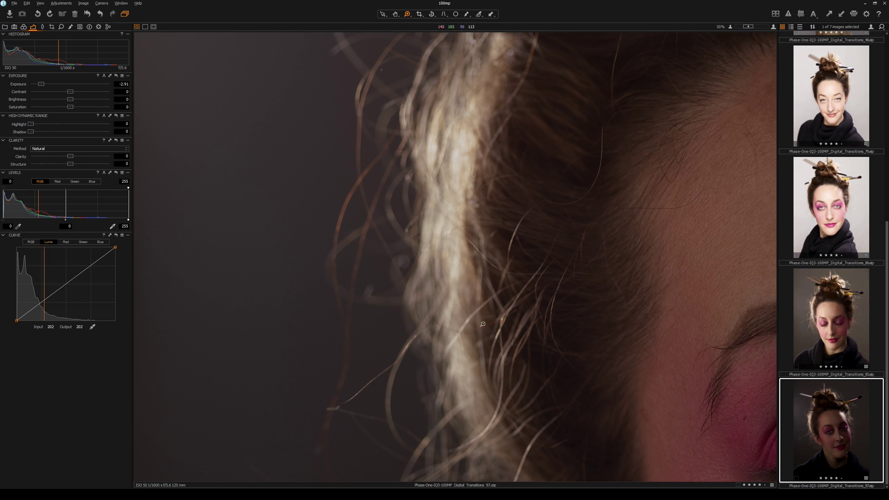
pyautogui.click(489, 347)
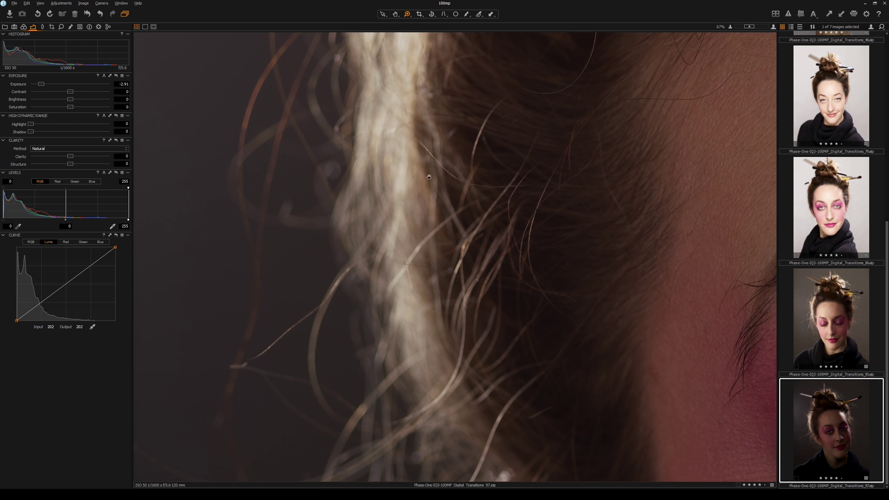
pyautogui.moveTo(429, 176); pyautogui.dragTo(403, 314)
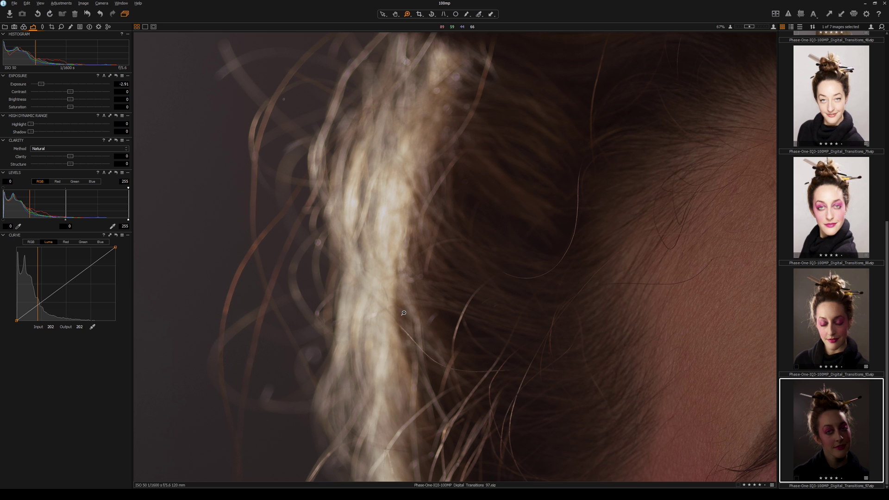
pyautogui.scroll(-1, 404, 313)
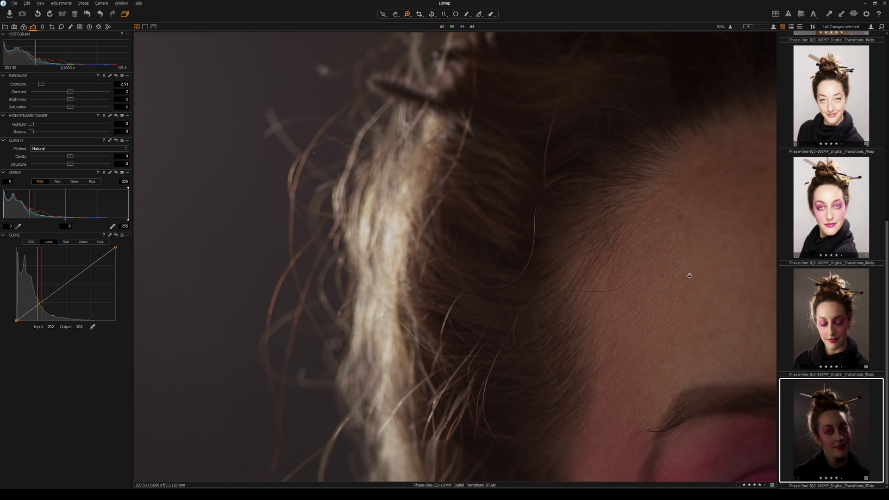
pyautogui.moveTo(688, 272); pyautogui.dragTo(362, 292)
pyautogui.moveTo(486, 302); pyautogui.dragTo(404, 217)
pyautogui.scroll(2, 424, 199)
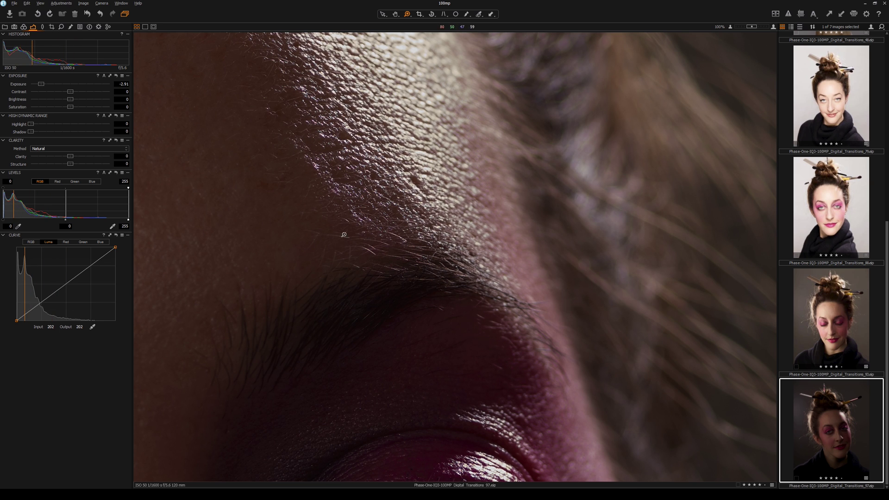
pyautogui.doubleClick(41, 84)
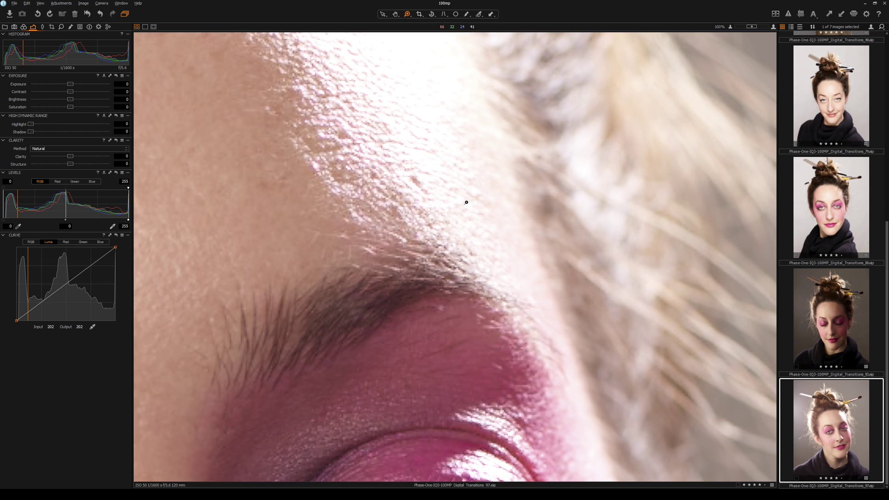
# Step: Zoom the portrait out to 17% and switch to the Phase One IQ3 100MP folder
pyautogui.scroll(-4, 452, 223)
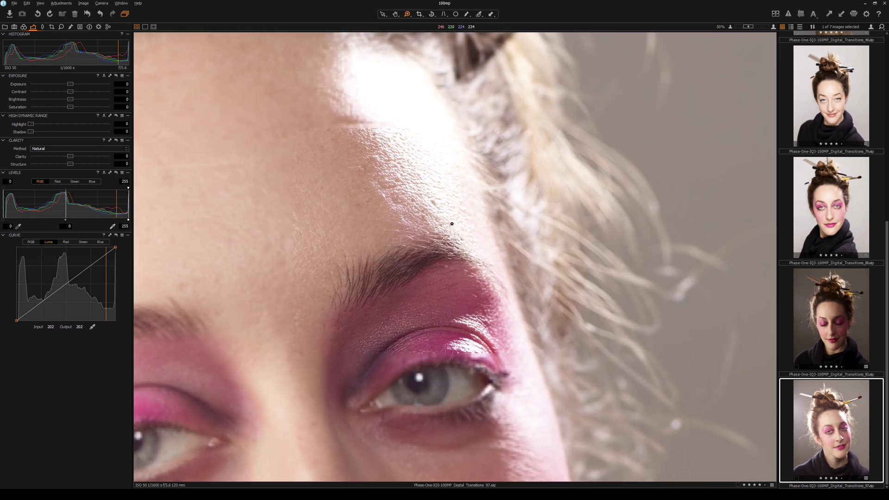
pyautogui.scroll(-1, 452, 223)
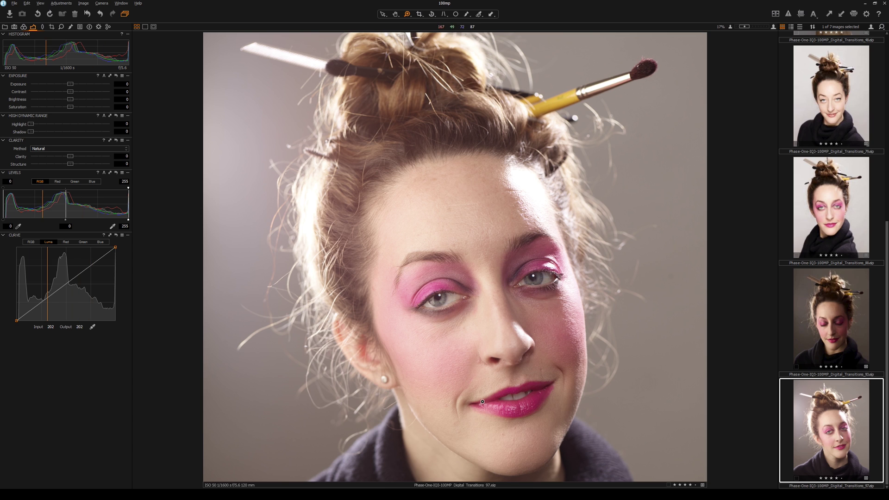
pyautogui.hotkey('alt', 'Tab')
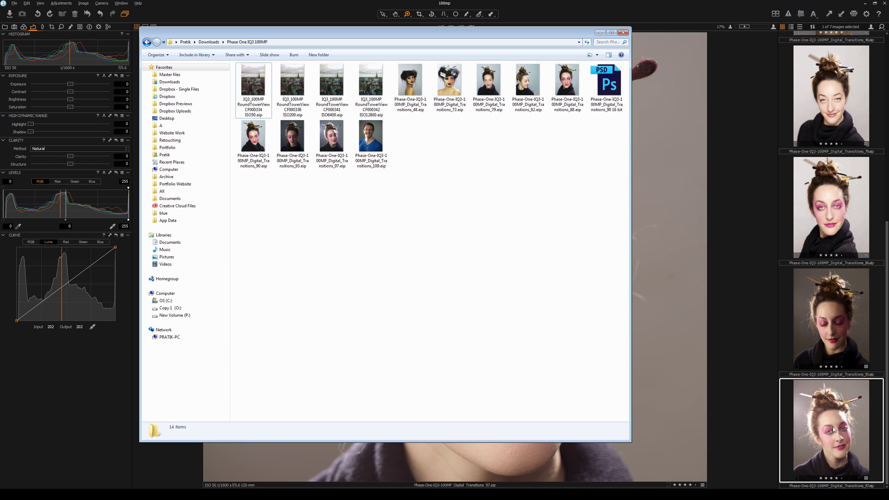
# Step: Open the Digital_Transitions_90 16-bit PSD from the folder in Photoshop
pyautogui.click(608, 104)
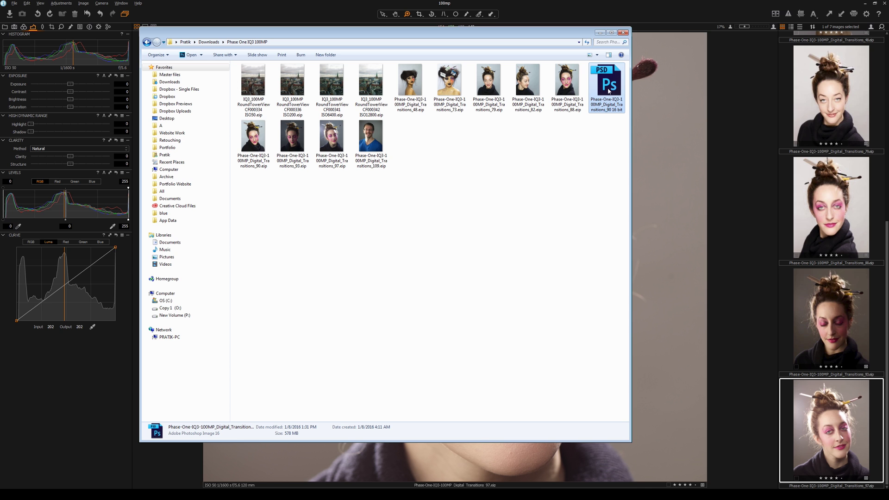
pyautogui.doubleClick(608, 90)
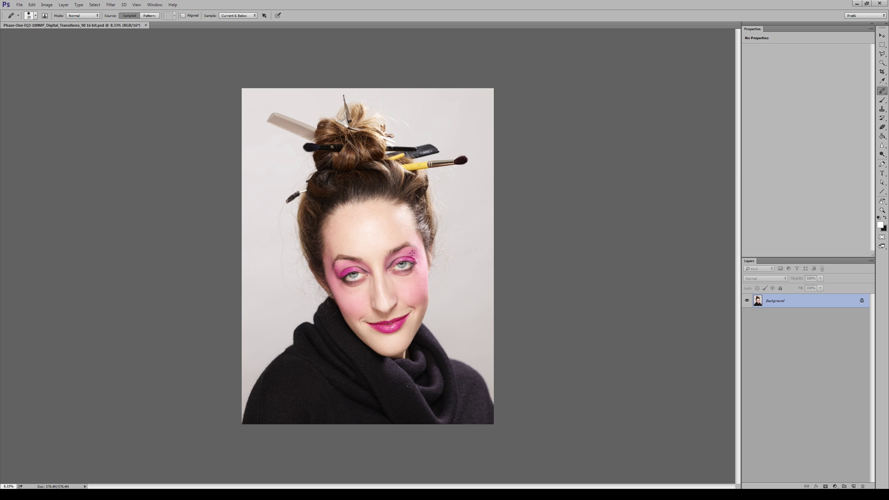
# Step: Zoom into the forehead, pan across it, then zoom out to 33.3% showing hairline and eyes
pyautogui.keyDown('ctrl'); pyautogui.click(413, 225); pyautogui.keyUp('ctrl')
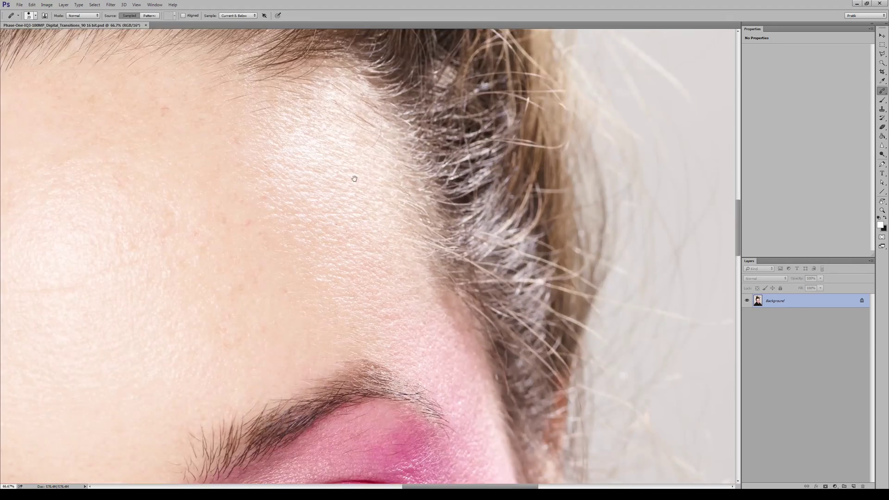
pyautogui.moveTo(354, 178); pyautogui.dragTo(422, 227)
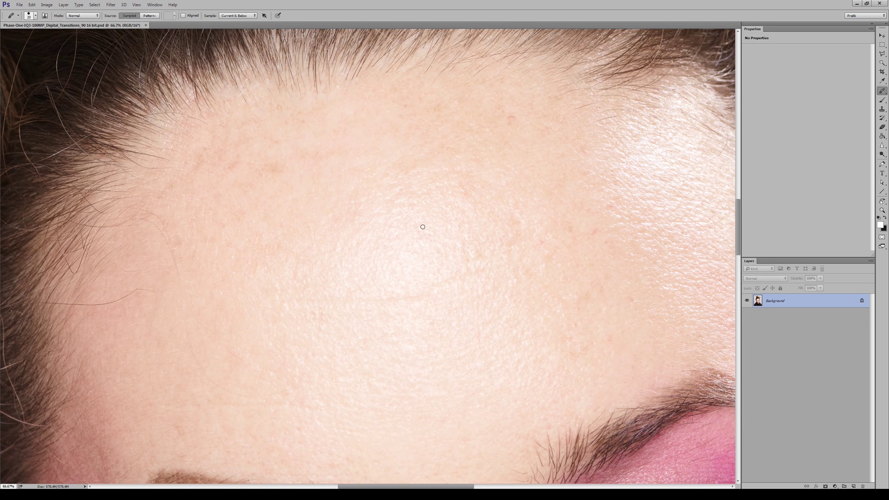
pyautogui.keyDown('alt'); pyautogui.click(423, 226); pyautogui.keyUp('alt')
pyautogui.keyDown('alt'); pyautogui.click(422, 227); pyautogui.keyUp('alt')
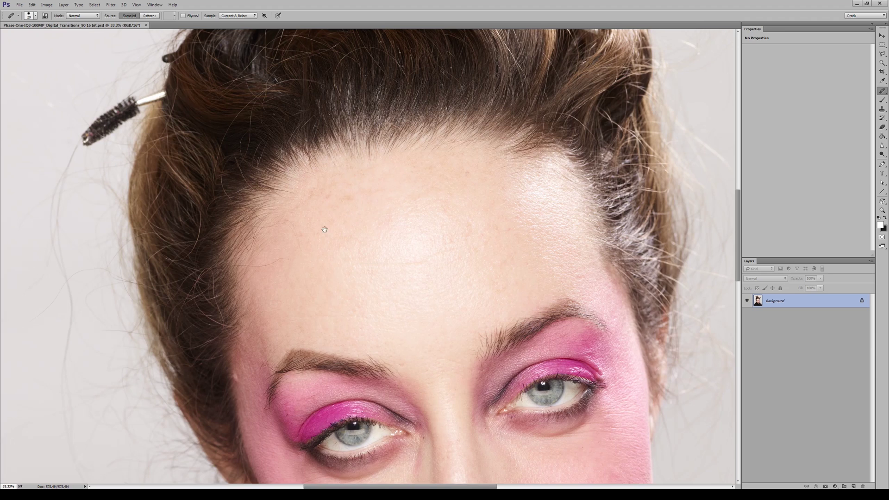
pyautogui.moveTo(324, 229)
pyautogui.mouseDown()
pyautogui.moveTo(389, 219)
pyautogui.moveTo(338, 225)
pyautogui.mouseUp()
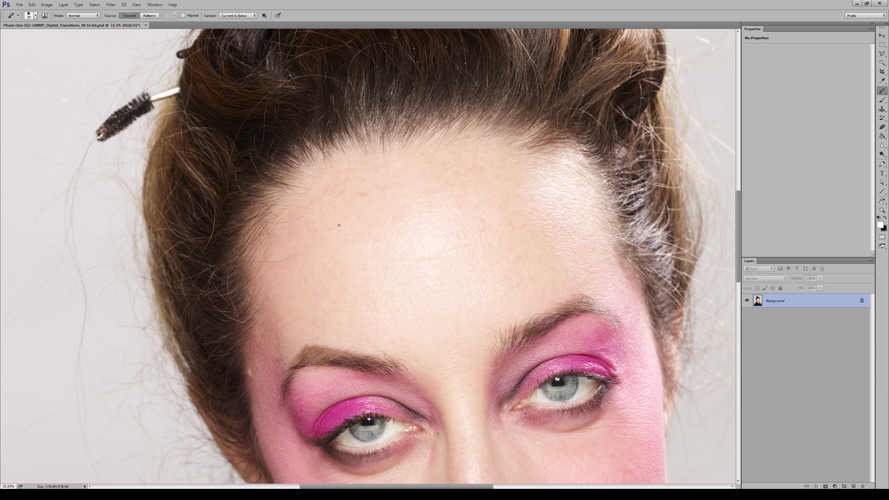
# Step: Select the Clone Stamp tool (S) and pan up to the hair bun above the hairline
pyautogui.press('s')
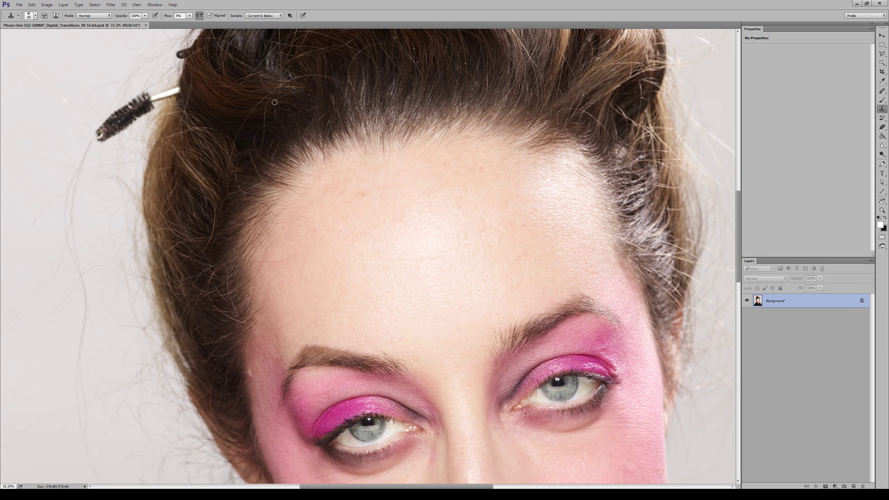
pyautogui.moveTo(366, 119)
pyautogui.mouseDown()
pyautogui.moveTo(184, 166)
pyautogui.moveTo(208, 207)
pyautogui.mouseUp()
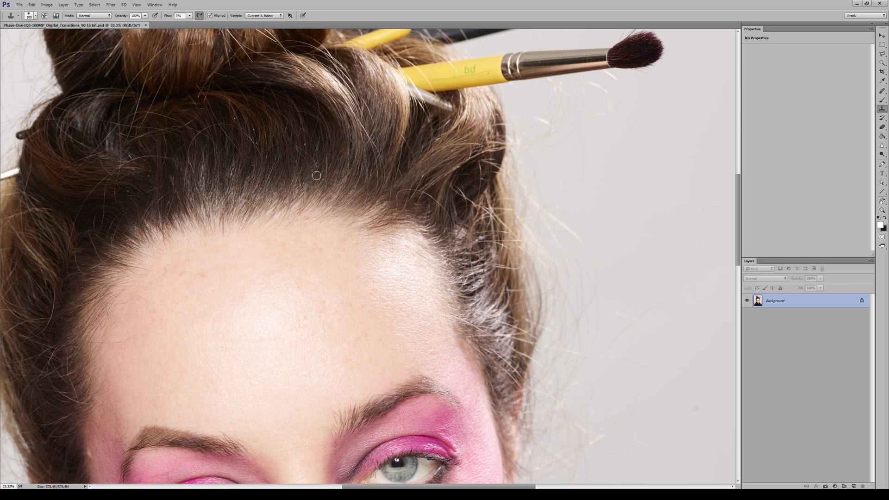
pyautogui.moveTo(316, 176); pyautogui.dragTo(304, 26)
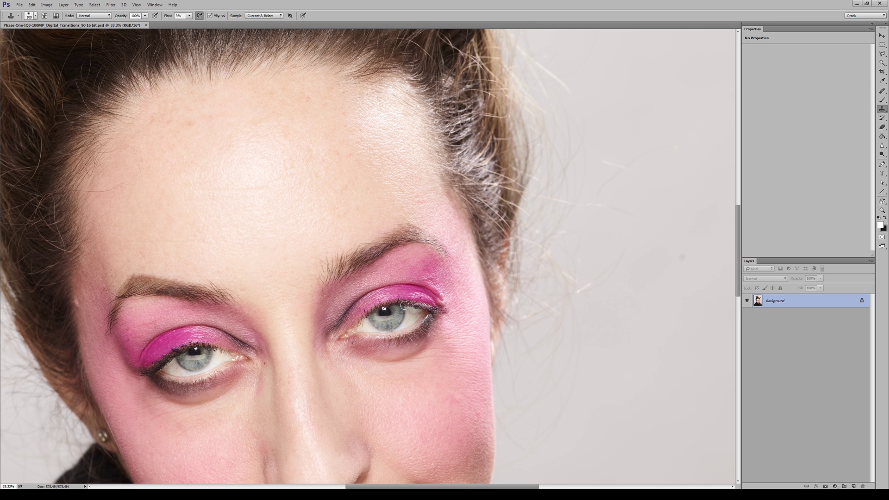
# Step: Recenter on the face and add an empty Layer 1 above the Background
pyautogui.moveTo(352, 283); pyautogui.dragTo(378, 215)
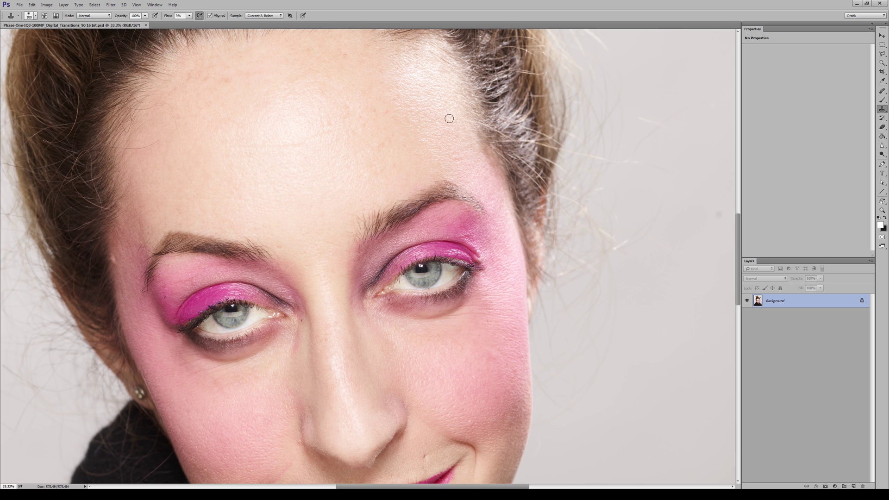
pyautogui.scroll(1, 429, 160)
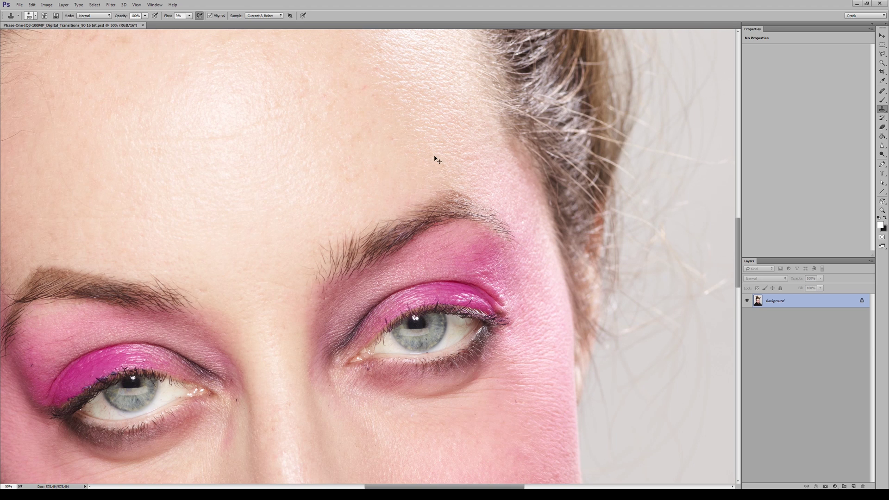
pyautogui.hotkey('ctrl', 'shift', 'n')
pyautogui.press('Return')
# Step: Switch to the Healing Brush and size it up from 15 to 35
pyautogui.scroll(2, 378, 168)
pyautogui.hscroll(-3, 378, 168)
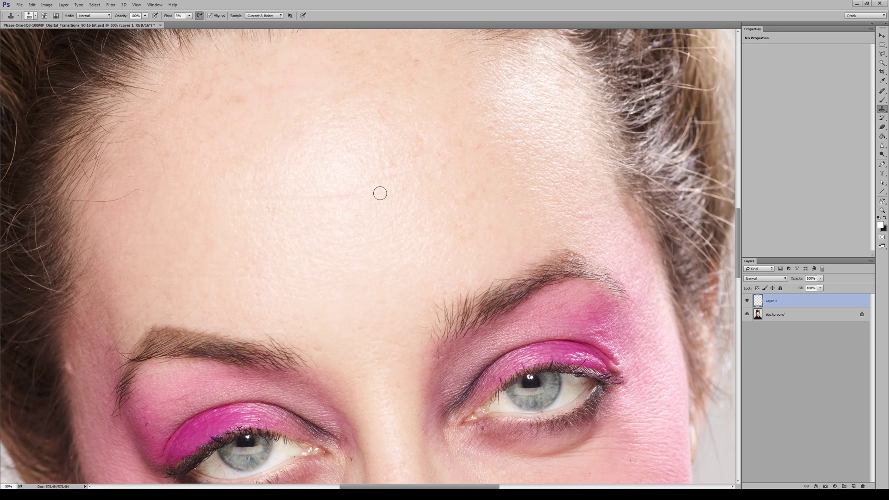
pyautogui.press('[')
pyautogui.press('[')
pyautogui.press('[')
pyautogui.hscroll(-5, 213, 182)
pyautogui.scroll(-1, 213, 183)
pyautogui.press('j')
pyautogui.press(']')
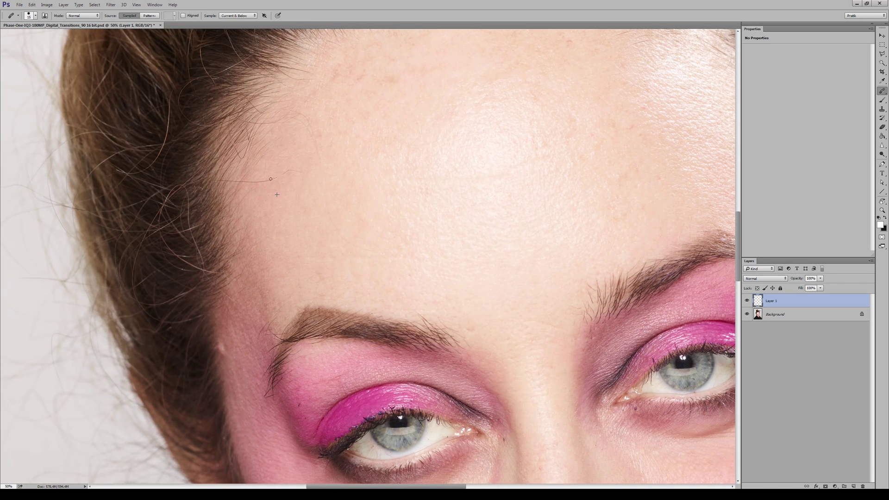
pyautogui.hscroll(3, 322, 187)
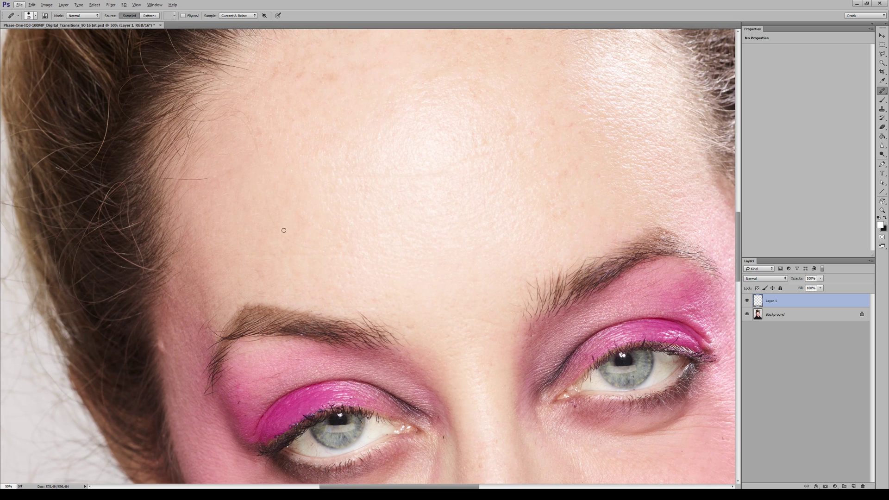
pyautogui.press(']')
pyautogui.scroll(4, 277, 206)
pyautogui.hscroll(-1, 276, 205)
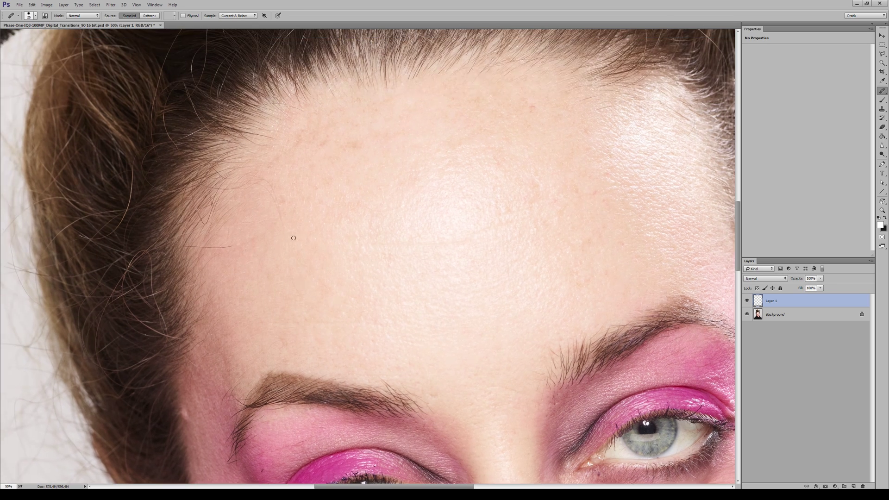
pyautogui.press(']')
pyautogui.press(']')
pyautogui.press(']')
pyautogui.press('[')
# Step: Heal the stray hair tip on the forehead, then spots near the hairline at size 15
pyautogui.moveTo(229, 248)
pyautogui.mouseDown()
pyautogui.moveTo(211, 246)
pyautogui.moveTo(205, 269)
pyautogui.mouseUp()
pyautogui.hscroll(-3, 278, 248)
pyautogui.scroll(3, 290, 223)
pyautogui.press('[')
pyautogui.press('[')
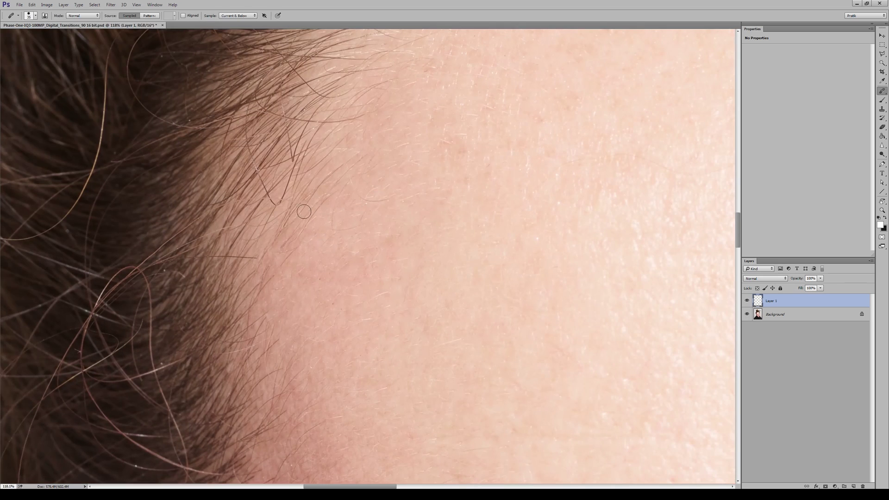
pyautogui.moveTo(303, 194)
pyautogui.mouseDown()
pyautogui.moveTo(288, 179)
pyautogui.moveTo(276, 206)
pyautogui.mouseUp()
pyautogui.moveTo(312, 157); pyautogui.dragTo(278, 241)
pyautogui.scroll(-6, 285, 282)
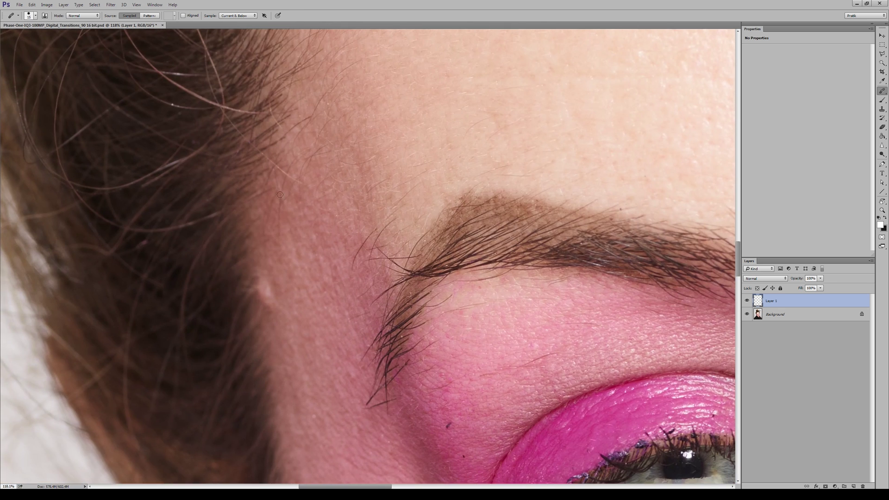
pyautogui.moveTo(280, 194)
pyautogui.mouseDown()
pyautogui.moveTo(283, 234)
pyautogui.moveTo(299, 162)
pyautogui.moveTo(322, 166)
pyautogui.mouseUp()
# Step: At brush size 9, sample clean skin and heal the eyebrow-side hair and pale blemish
pyautogui.scroll(-2, 322, 165)
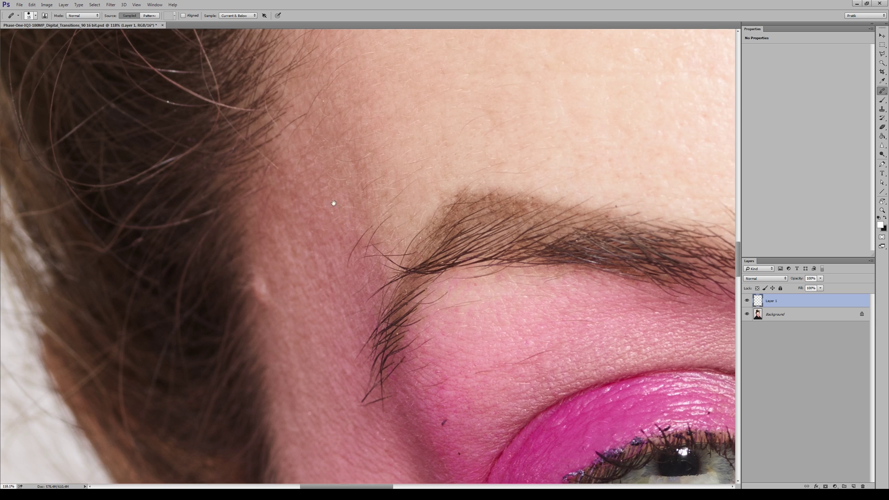
pyautogui.press('[')
pyautogui.press('[')
pyautogui.keyDown('alt'); pyautogui.click(319, 179); pyautogui.keyUp('alt')
pyautogui.moveTo(320, 178); pyautogui.dragTo(303, 233)
pyautogui.keyDown('alt'); pyautogui.click(214, 194); pyautogui.keyUp('alt')
pyautogui.moveTo(216, 235); pyautogui.dragTo(221, 264)
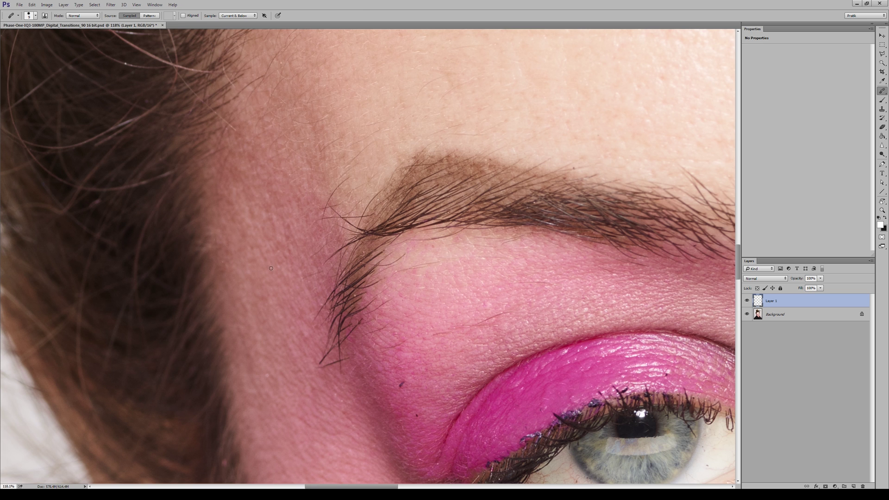
pyautogui.scroll(3, 334, 221)
pyautogui.hscroll(4, 335, 221)
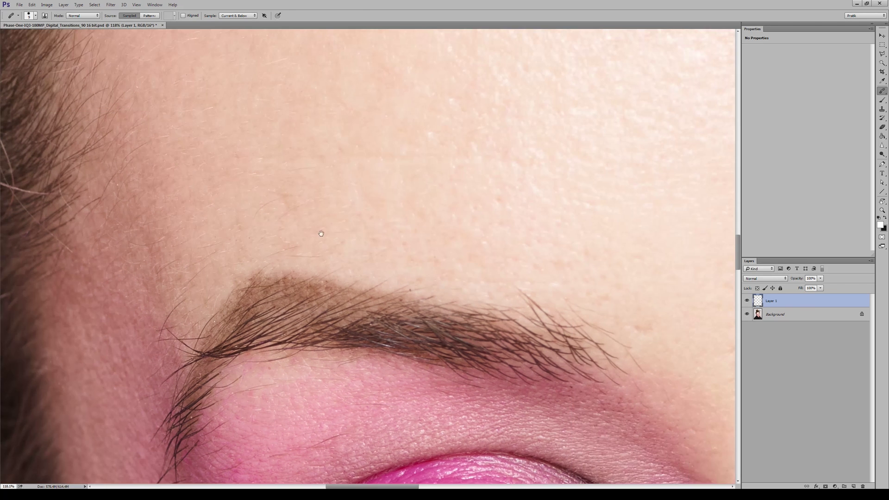
# Step: Stamp Layer 1 and Background into a merged copy, merge down into Background, and open Save As
pyautogui.keyDown('shift'); pyautogui.click(792, 314); pyautogui.keyUp('shift')
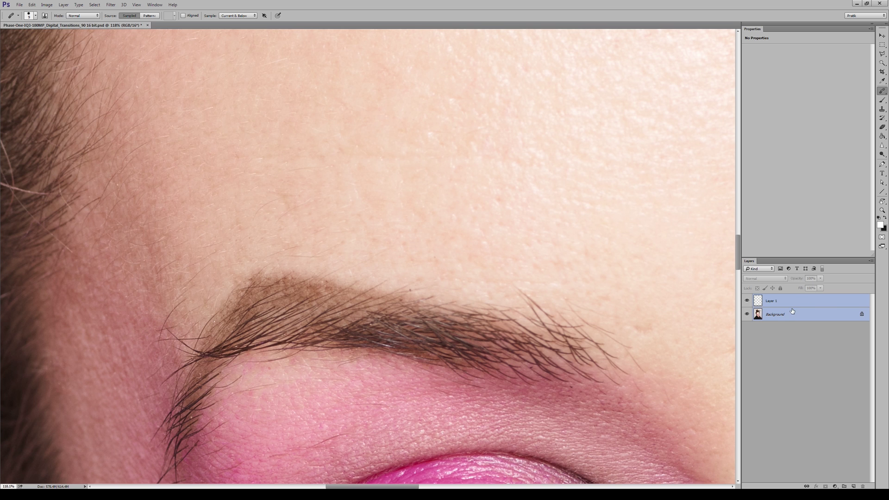
pyautogui.hotkey('ctrl', 'alt', 'e')
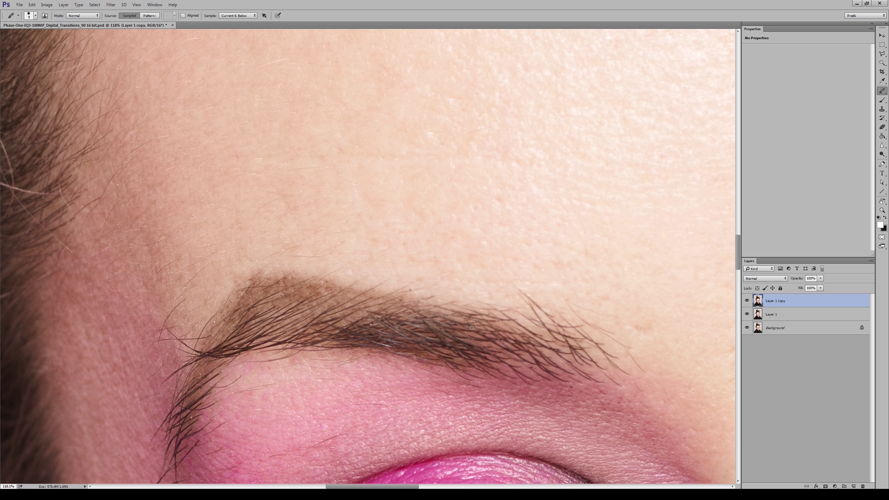
pyautogui.hotkey('ctrl', 'e')
pyautogui.hotkey('ctrl', 'e')
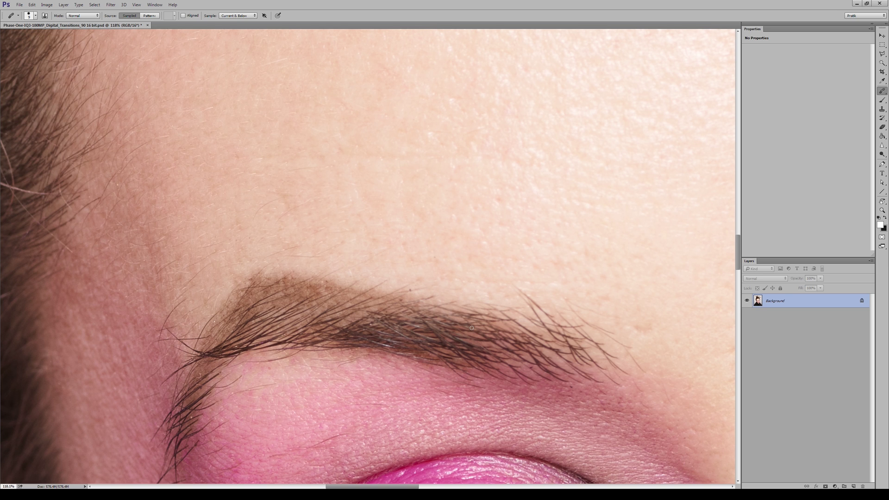
pyautogui.hotkey('ctrl', 'shift', 's')
pyautogui.click(313, 418)
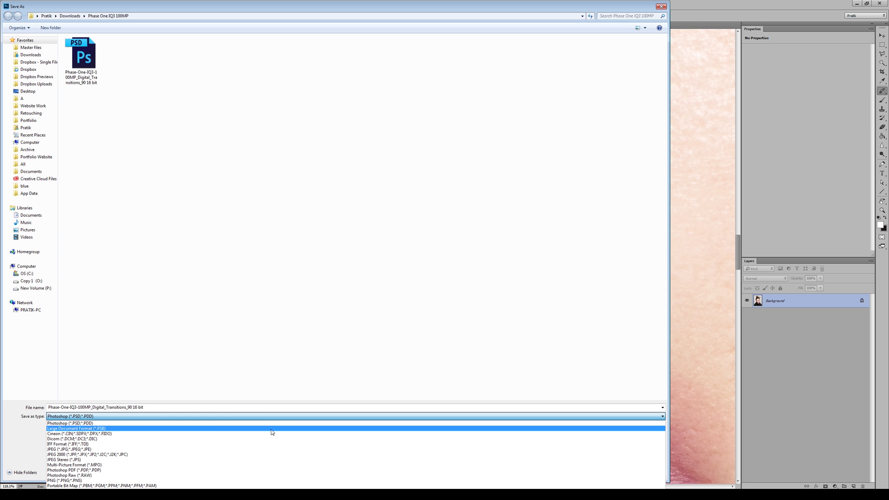
pyautogui.click(16, 454)
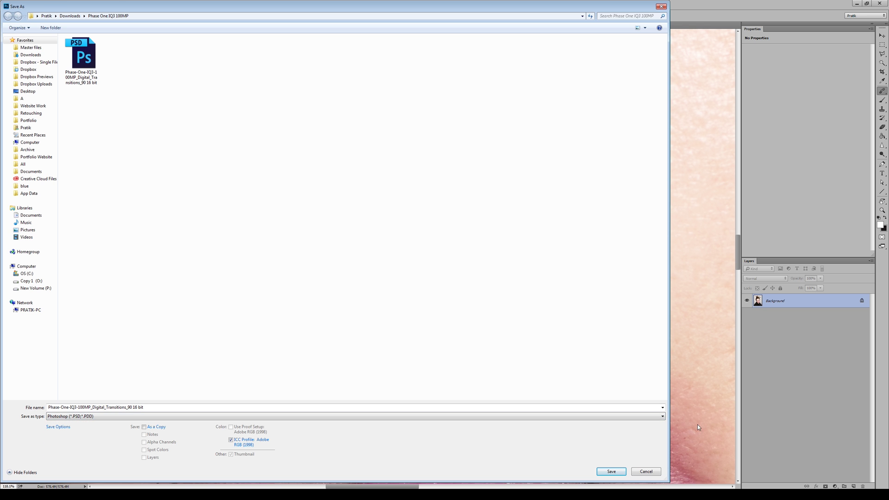
pyautogui.click(643, 472)
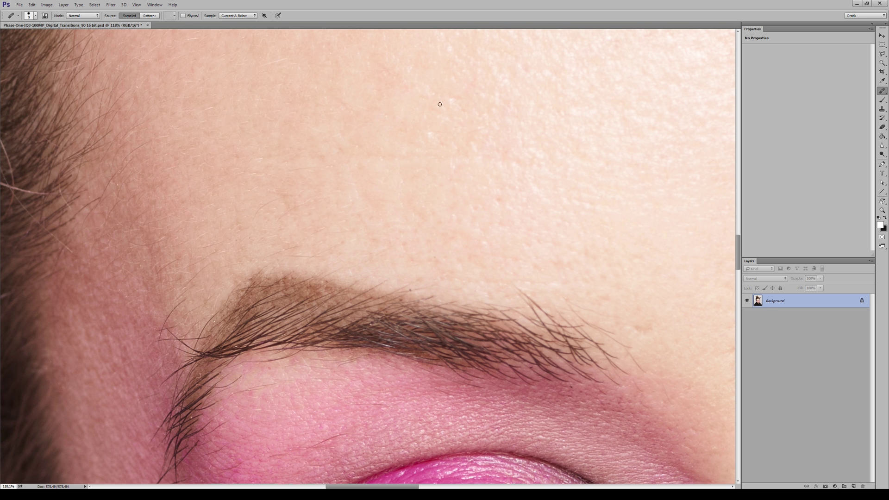
# Step: Heal stray hairs left of the eyebrow and tilt the canvas view 8° around the eye
pyautogui.moveTo(143, 320); pyautogui.dragTo(321, 199)
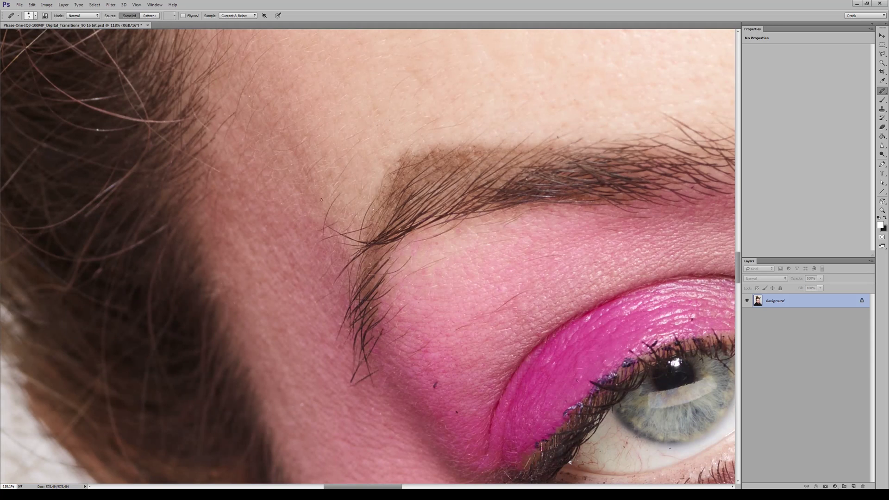
pyautogui.moveTo(325, 239); pyautogui.dragTo(332, 190)
pyautogui.moveTo(372, 124)
pyautogui.mouseDown()
pyautogui.moveTo(335, 190)
pyautogui.moveTo(364, 128)
pyautogui.mouseUp()
pyautogui.press('r')
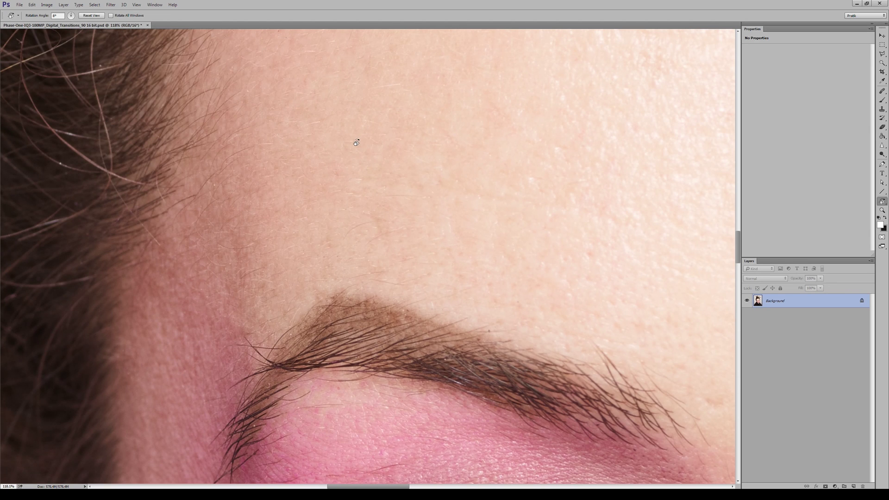
# Step: Zoom out over the eye area and pan to bring the other eye into view
pyautogui.press('z')
pyautogui.keyDown('alt'); pyautogui.click(309, 146); pyautogui.keyUp('alt')
pyautogui.keyDown('alt'); pyautogui.click(309, 147); pyautogui.keyUp('alt')
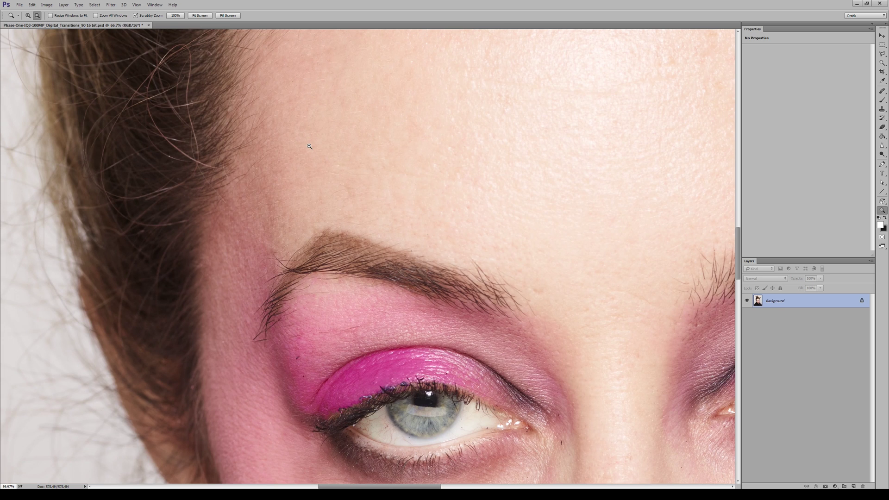
pyautogui.press('r')
pyautogui.moveTo(528, 228); pyautogui.dragTo(170, 285)
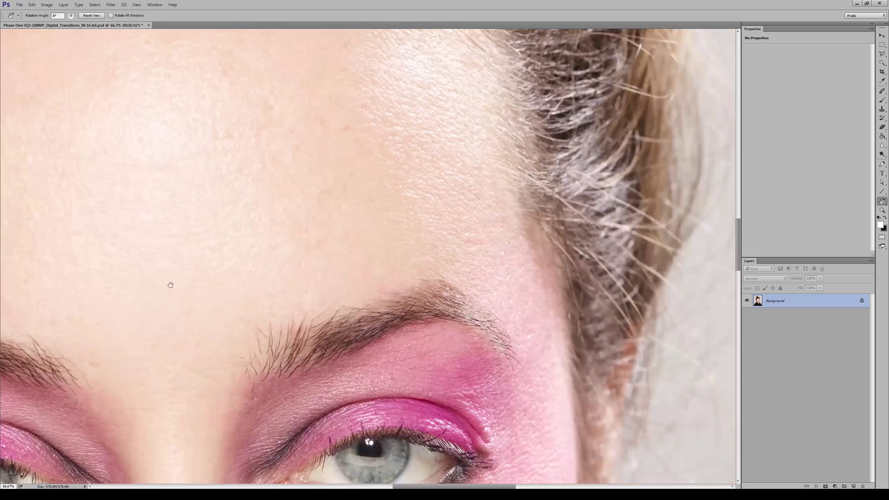
pyautogui.moveTo(410, 296); pyautogui.dragTo(386, 155)
# Step: Magnify the eye to 100%, then open the first Round Tower city image
pyautogui.press('z')
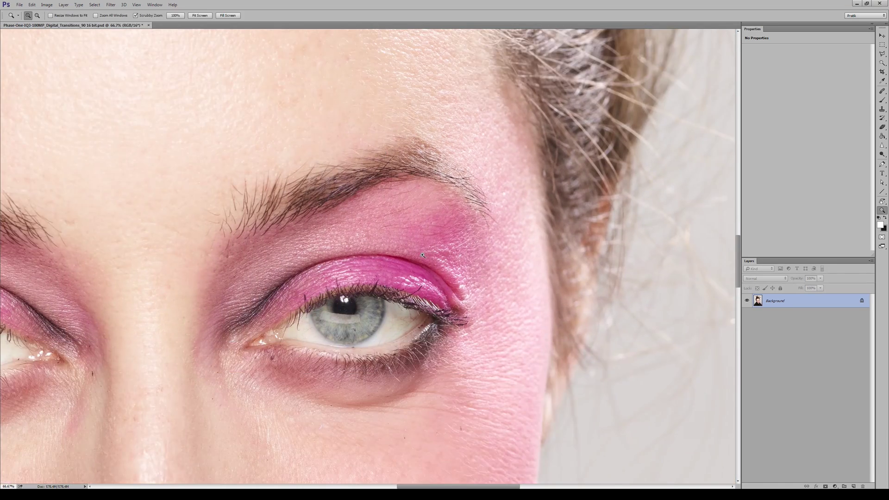
pyautogui.click(423, 255)
pyautogui.press('r')
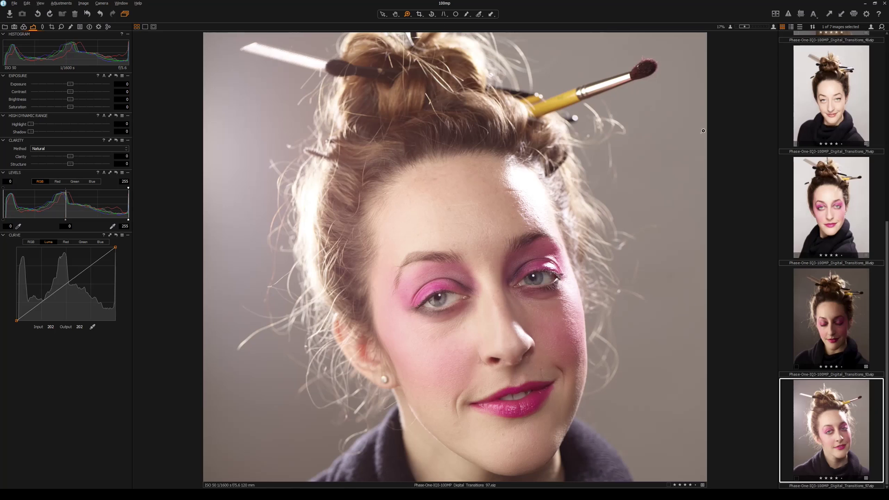
pyautogui.scroll(5, 821, 160)
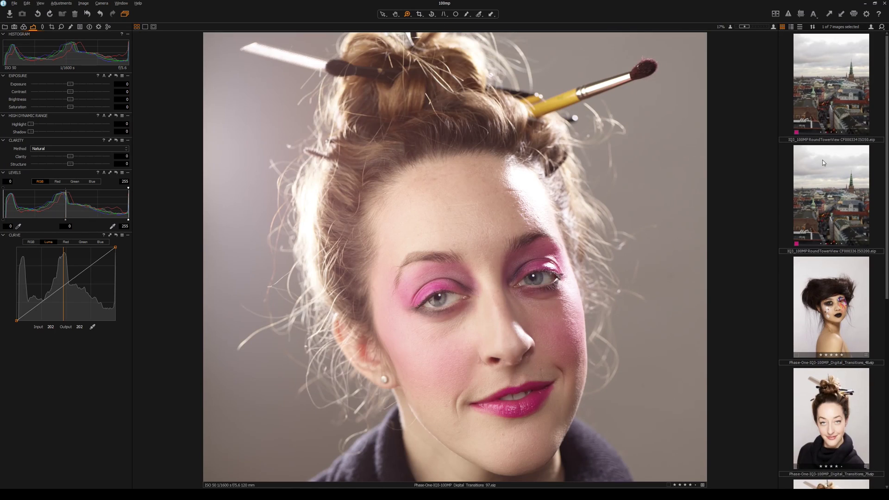
pyautogui.click(830, 88)
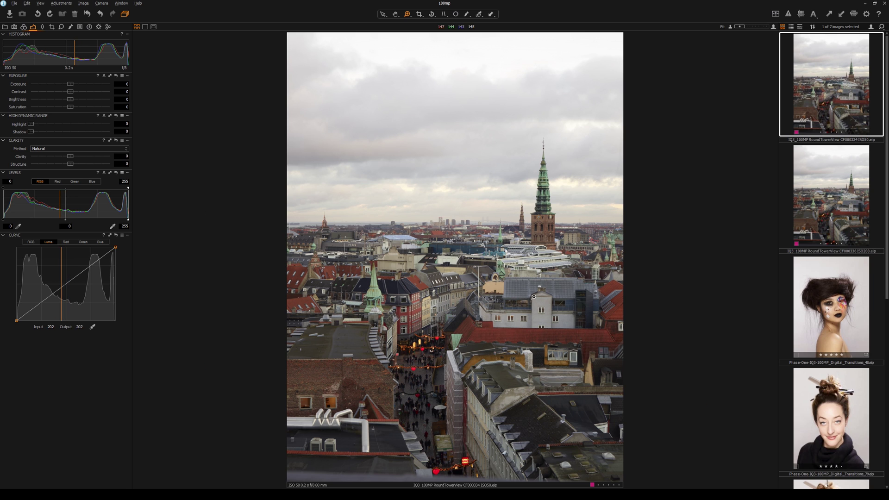
# Step: Darken the city image's exposure and lift the shadows to about 81
pyautogui.moveTo(69, 84); pyautogui.dragTo(55, 86)
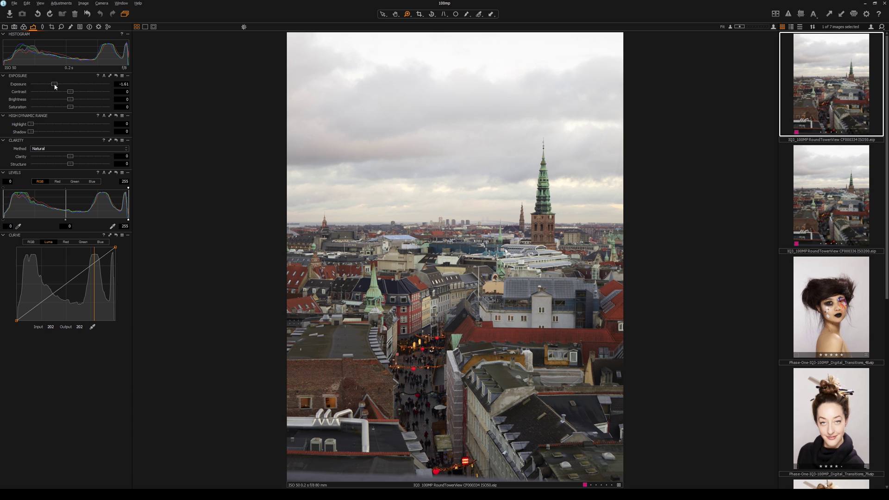
pyautogui.moveTo(54, 86); pyautogui.dragTo(53, 86)
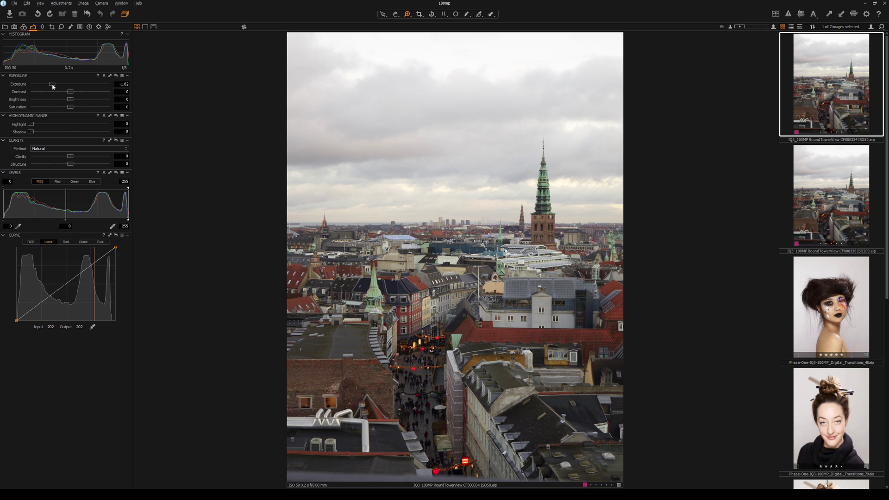
pyautogui.moveTo(52, 86); pyautogui.dragTo(45, 87)
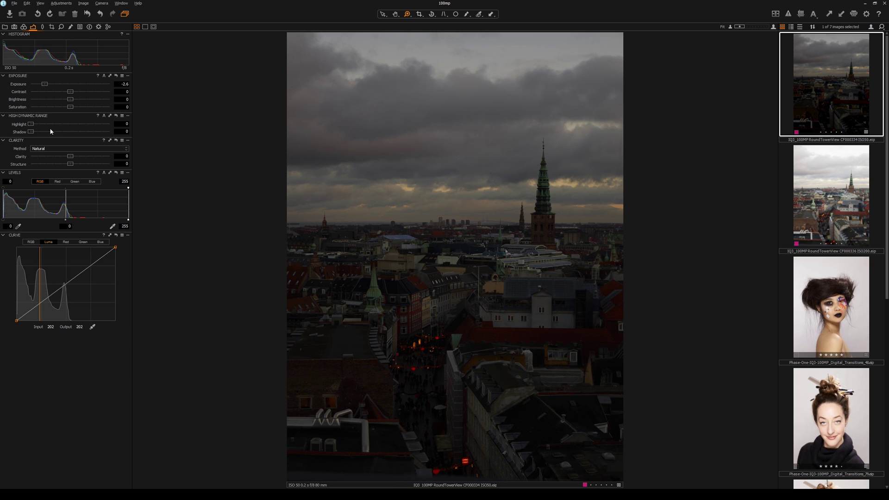
pyautogui.moveTo(51, 131); pyautogui.dragTo(93, 132)
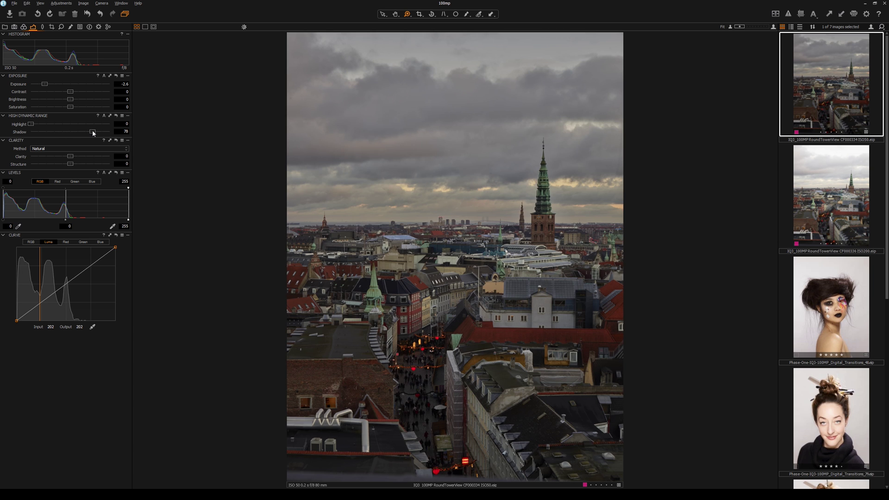
pyautogui.moveTo(92, 133); pyautogui.dragTo(95, 134)
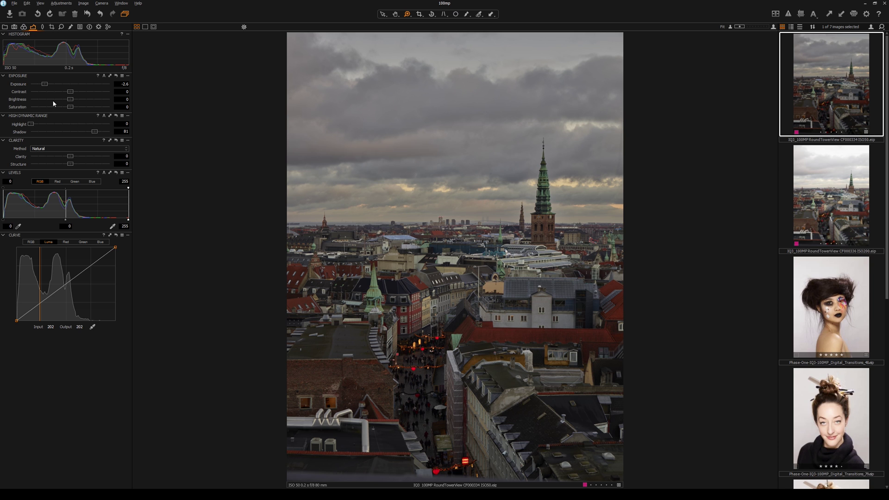
pyautogui.moveTo(45, 84); pyautogui.dragTo(51, 84)
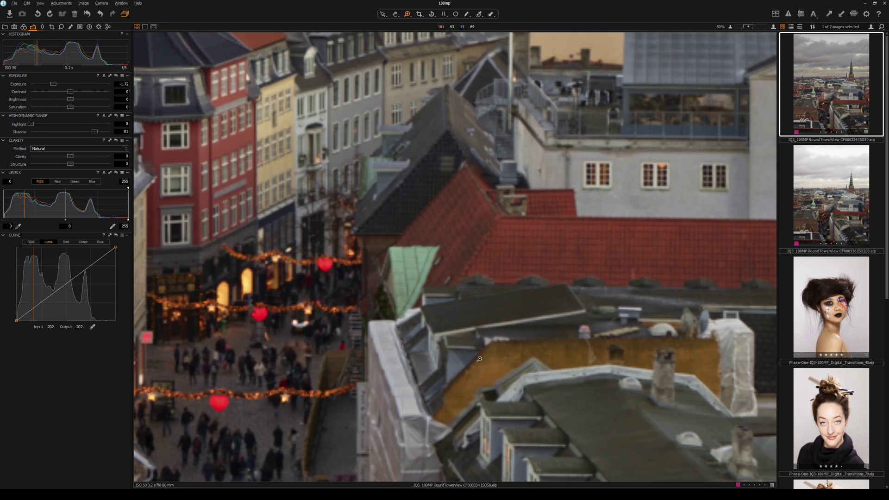
# Step: Check rooftop detail zoomed in, set shadows to 90, then reset all adjustments
pyautogui.click(463, 366)
pyautogui.keyDown('alt'); pyautogui.click(369, 350); pyautogui.keyUp('alt')
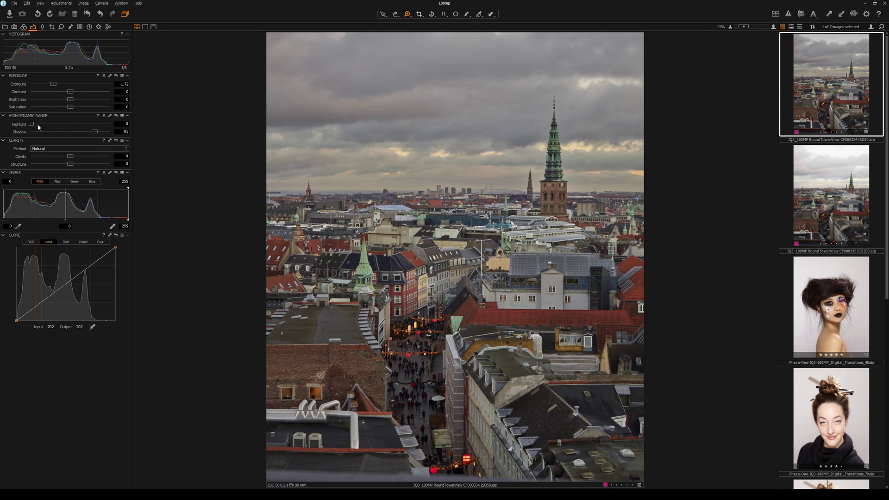
pyautogui.doubleClick(95, 131)
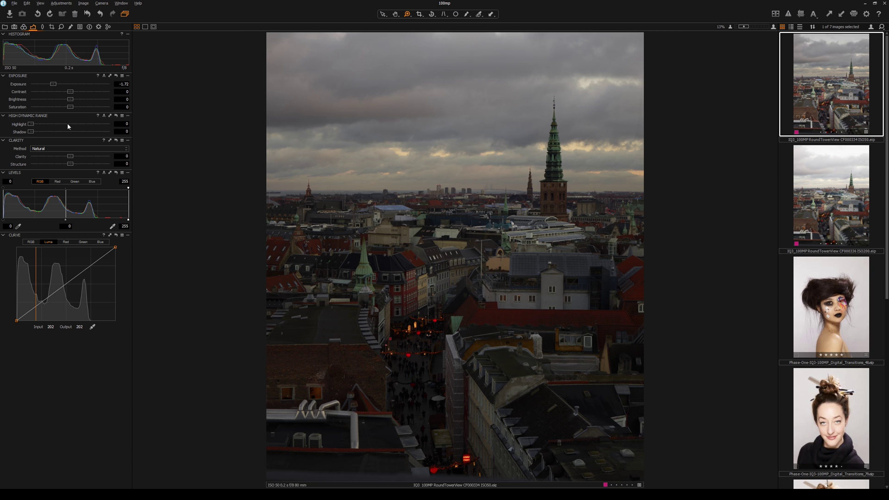
pyautogui.moveTo(31, 131); pyautogui.dragTo(102, 132)
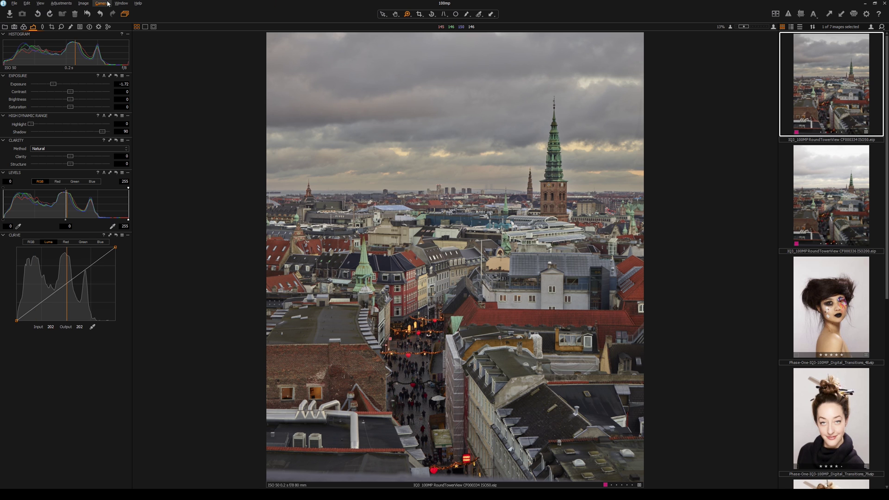
pyautogui.click(90, 15)
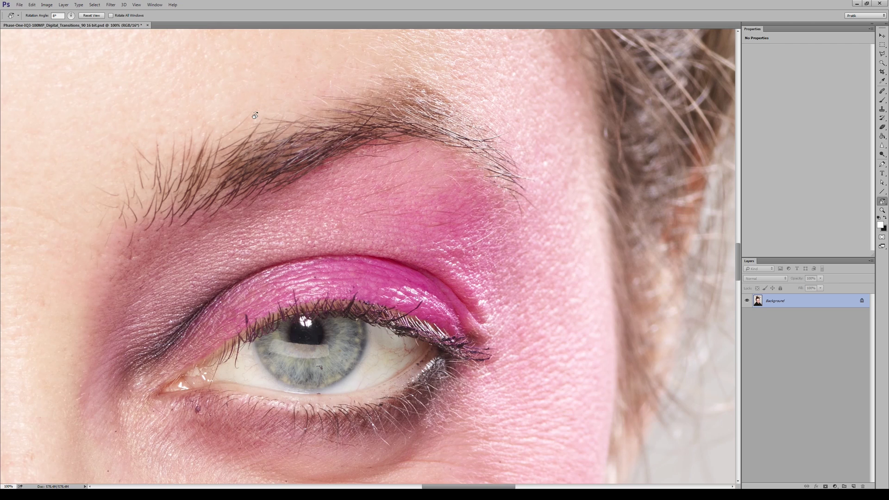
# Step: Zoom out to show the forehead and both eyes, then scrubby-zoom to 200% on the eyebrow
pyautogui.scroll(-2, 244, 106)
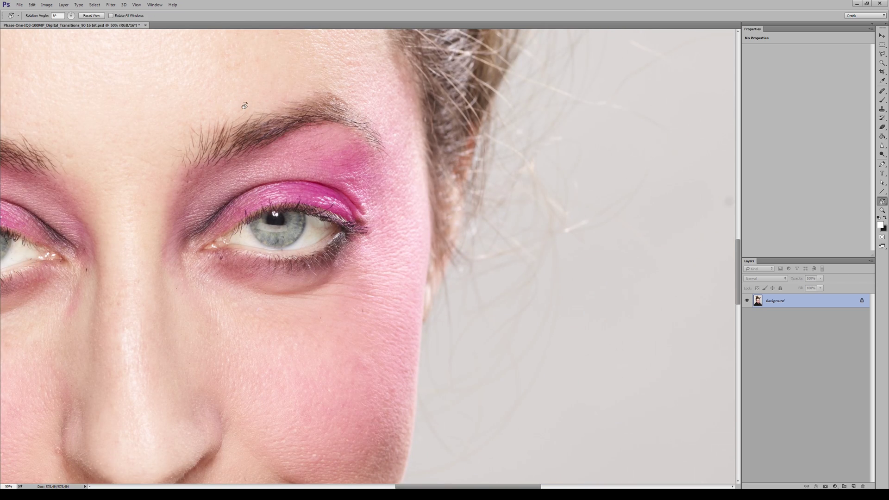
pyautogui.moveTo(274, 170); pyautogui.dragTo(387, 318)
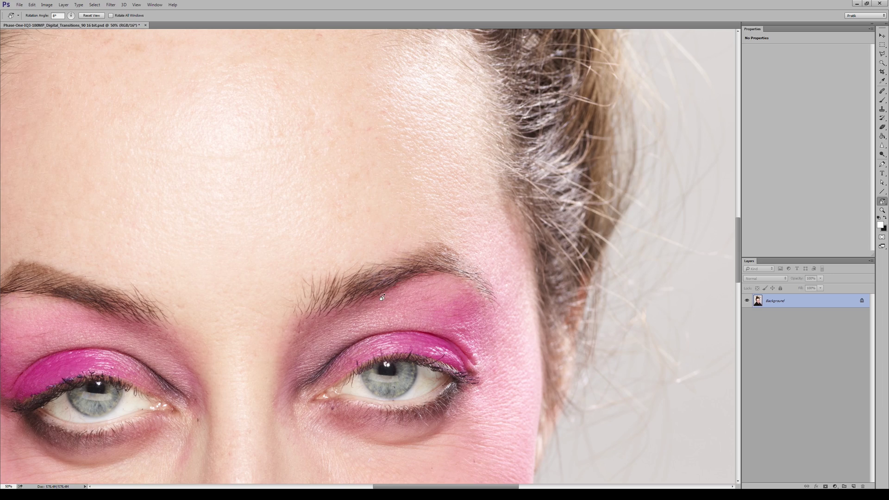
pyautogui.press('z')
pyautogui.moveTo(422, 299); pyautogui.dragTo(438, 324)
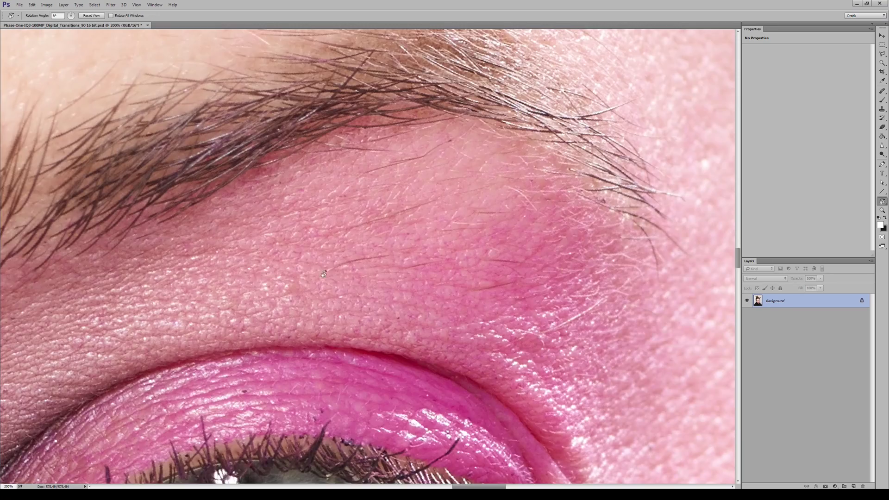
# Step: View the eye at 100% and pan over to the other eye
pyautogui.keyDown('alt'); pyautogui.click(433, 224); pyautogui.keyUp('alt')
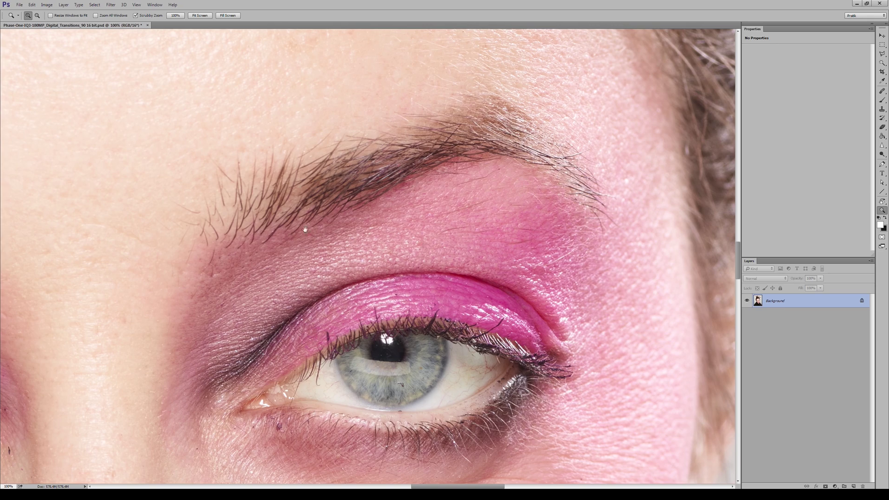
pyautogui.moveTo(139, 351); pyautogui.dragTo(336, 249)
pyautogui.press('r')
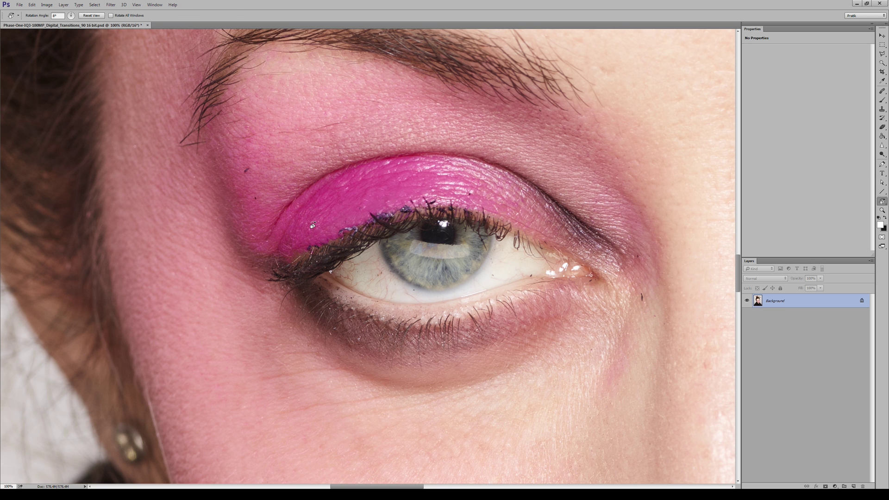
# Step: Zoom out in four steps to see the whole face at 25%
pyautogui.press('z')
pyautogui.keyDown('alt'); pyautogui.click(315, 225); pyautogui.keyUp('alt')
pyautogui.keyDown('alt'); pyautogui.click(317, 225); pyautogui.keyUp('alt')
pyautogui.keyDown('alt'); pyautogui.click(319, 224); pyautogui.keyUp('alt')
pyautogui.keyDown('alt'); pyautogui.click(320, 224); pyautogui.keyUp('alt')
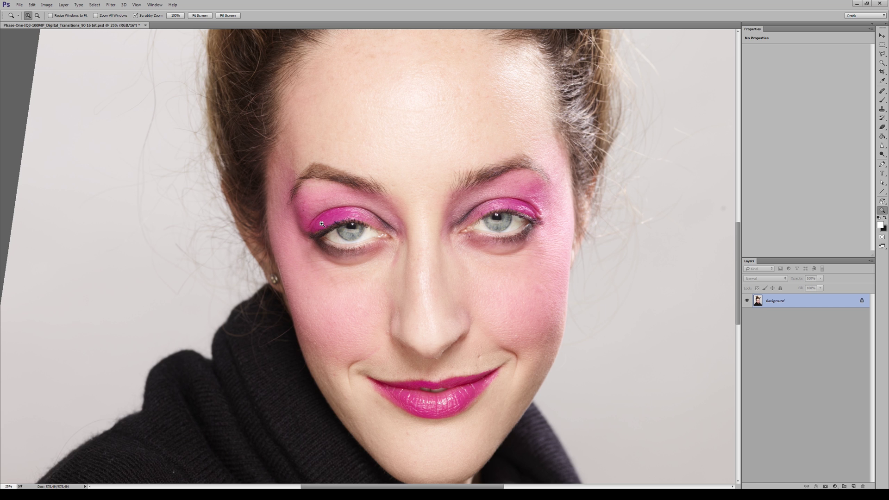
# Step: Zoom to 66.7% on the eye, then back out to the full face
pyautogui.click(321, 224)
pyautogui.press('r')
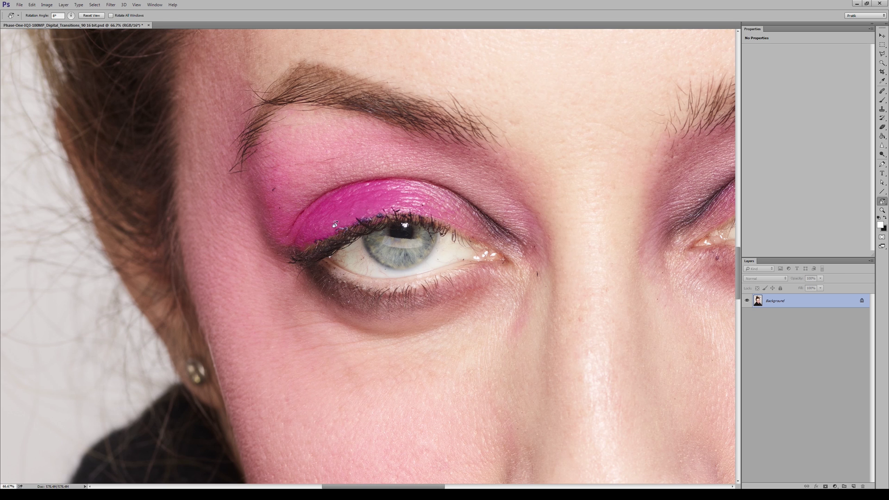
pyautogui.press('z')
pyautogui.keyDown('alt'); pyautogui.click(335, 225); pyautogui.keyUp('alt')
pyautogui.press('r')
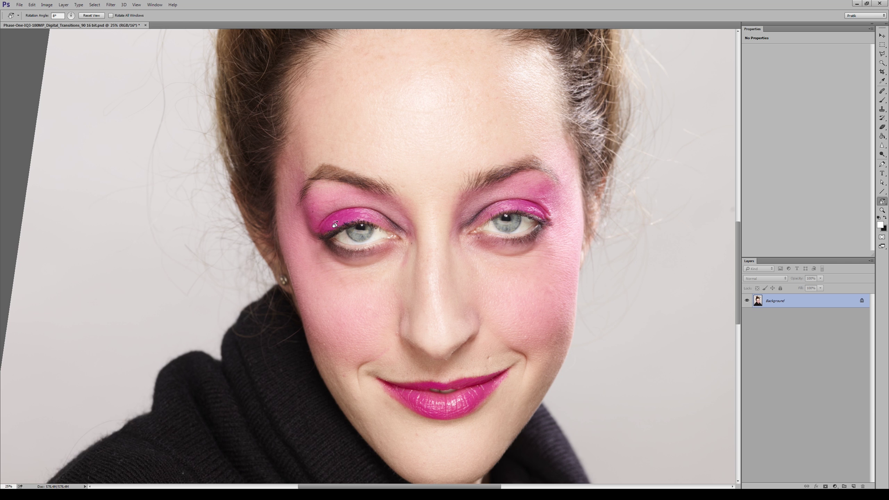
# Step: At 66.7% on the left eye, pan across both eyes and up the forehead to the hairline
pyautogui.keyDown('ctrl'); pyautogui.click(335, 224); pyautogui.keyUp('ctrl')
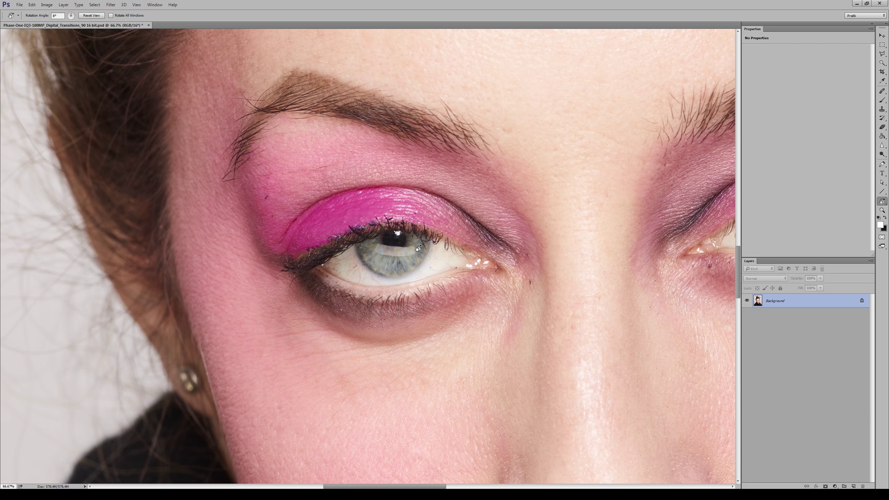
pyautogui.moveTo(578, 262); pyautogui.dragTo(307, 266)
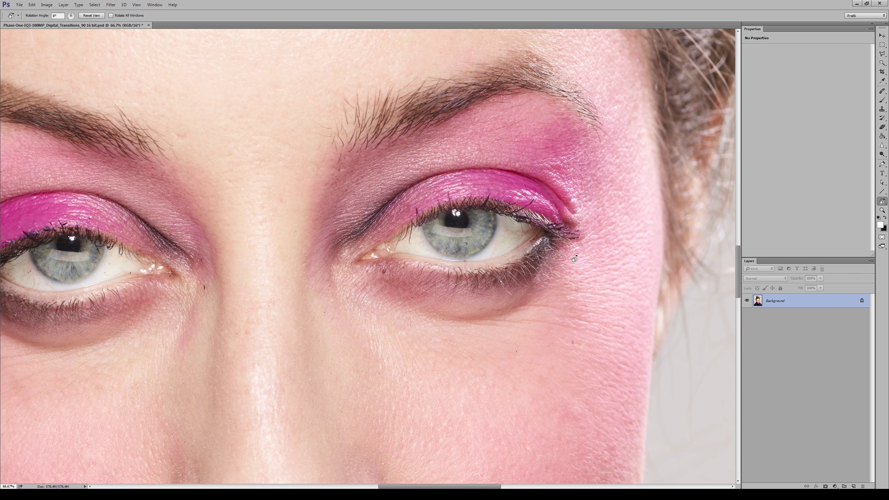
pyautogui.scroll(3, 541, 270)
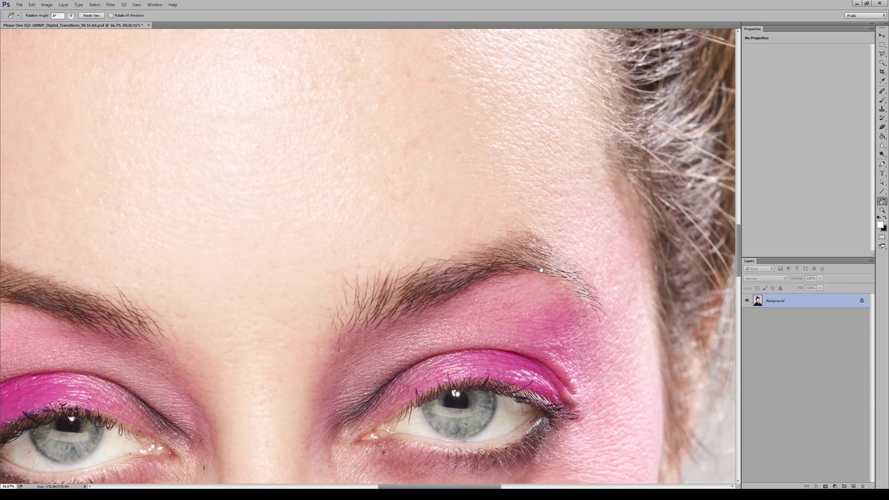
pyautogui.moveTo(597, 149); pyautogui.dragTo(574, 313)
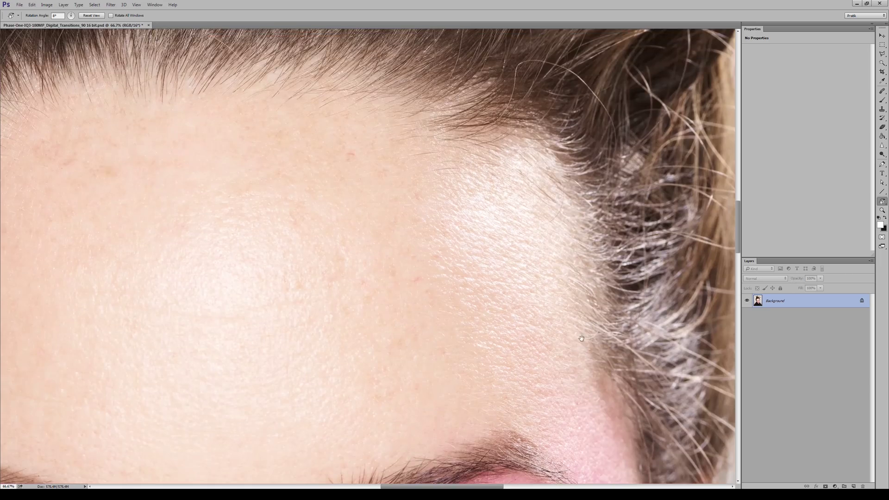
pyautogui.moveTo(411, 199); pyautogui.dragTo(539, 395)
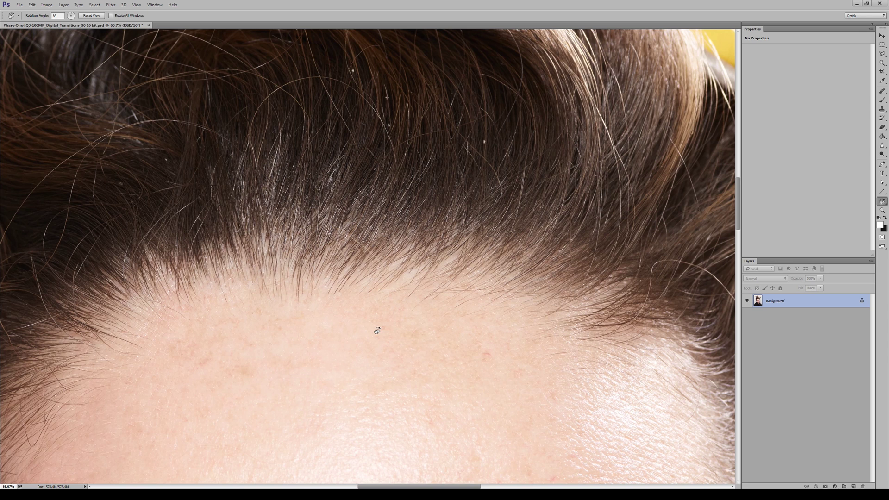
pyautogui.moveTo(291, 290); pyautogui.dragTo(528, 170)
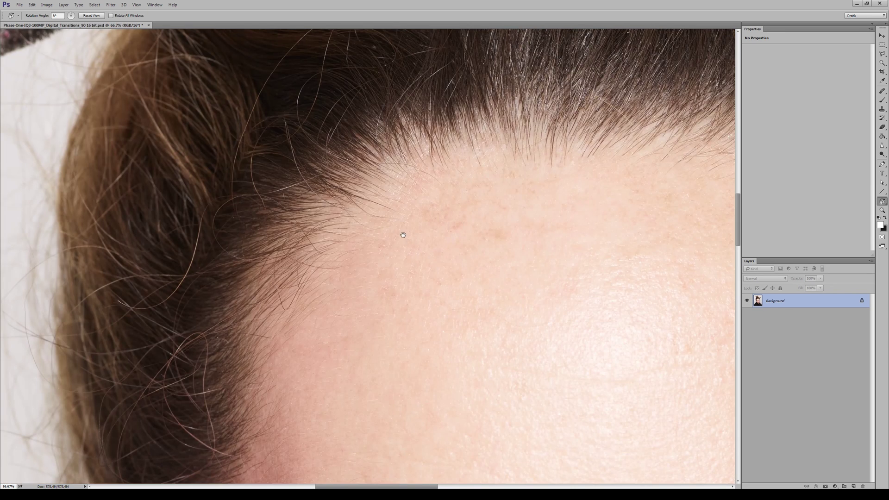